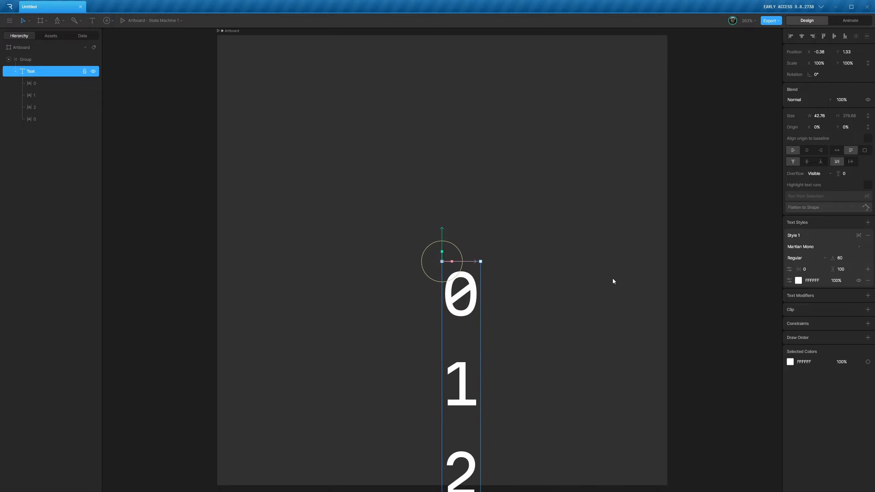
Move the frozen text's origin to the centre of the first 0 (50%, 10%) and set the text's position to X 0, Y 0.
{"action": "left_click_drag", "start_coordinate": [468, 199], "coordinate": [468, 261]}
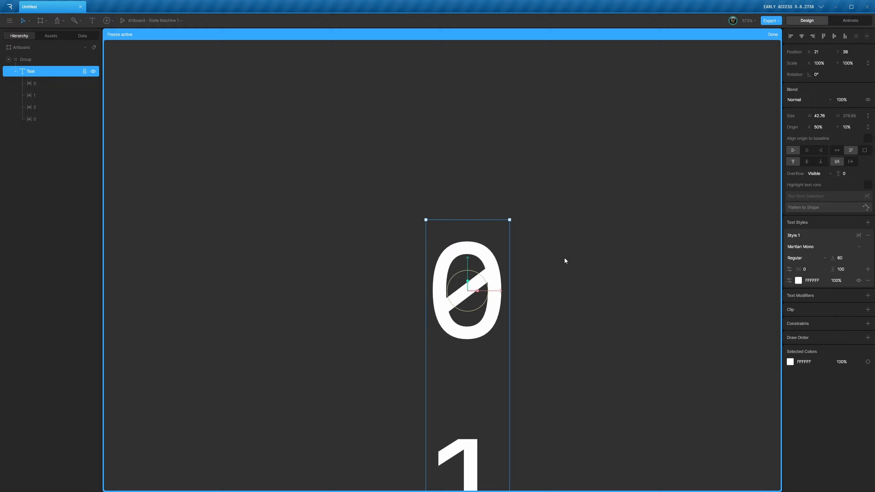
{"action": "key", "text": "y"}
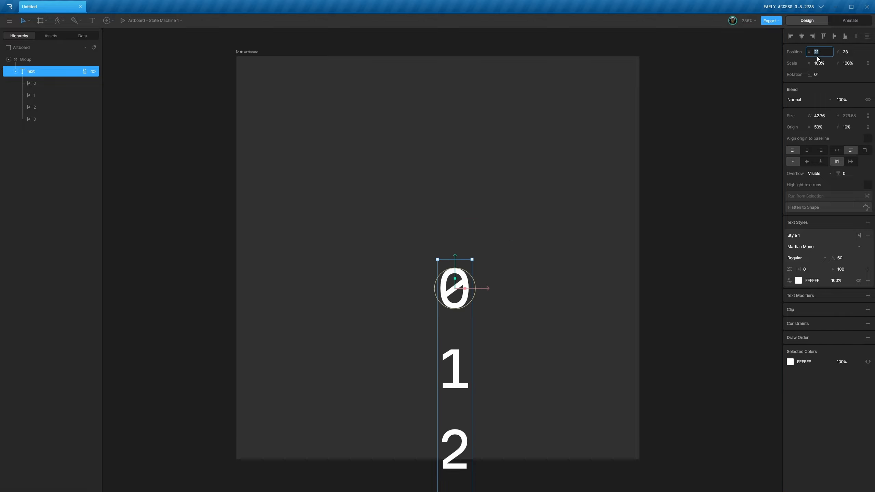
{"action": "key", "text": "Tab"}
{"action": "type", "text": "0"}
{"action": "key", "text": "Return"}
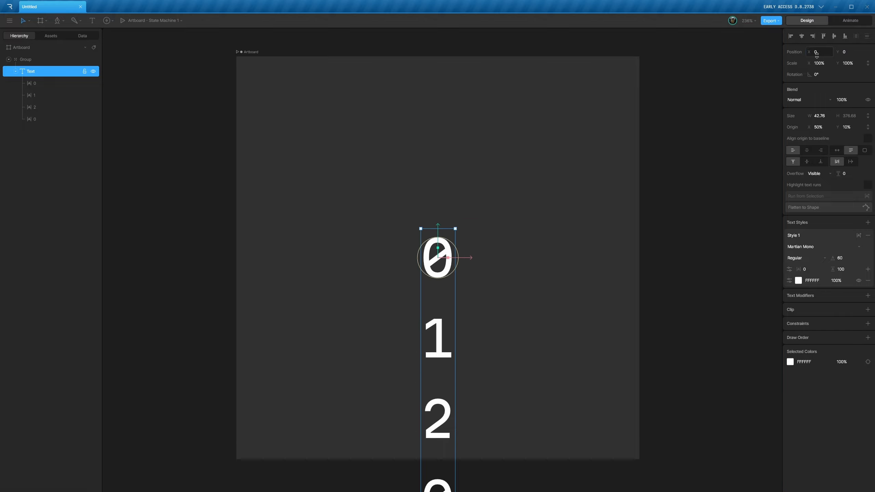
Draw a rectangle around the first digit and set its size to 100 by 100.
{"action": "left_click", "coordinate": [60, 21]}
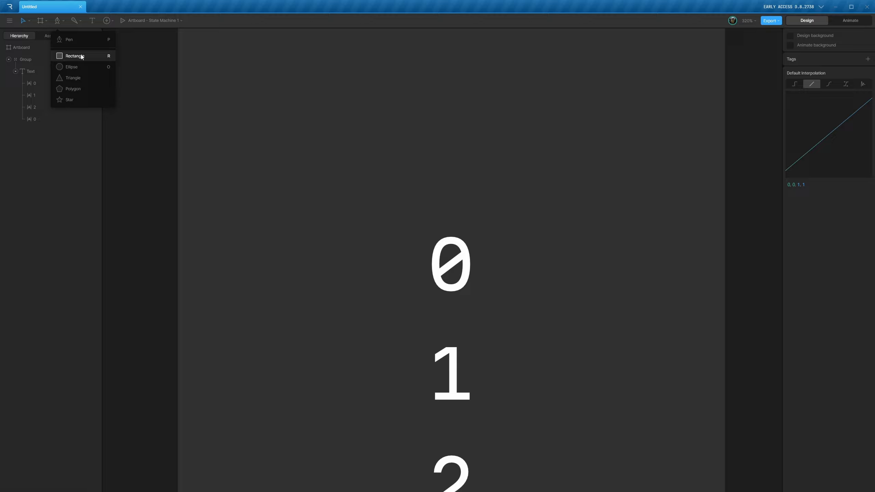
{"action": "left_click", "coordinate": [80, 56]}
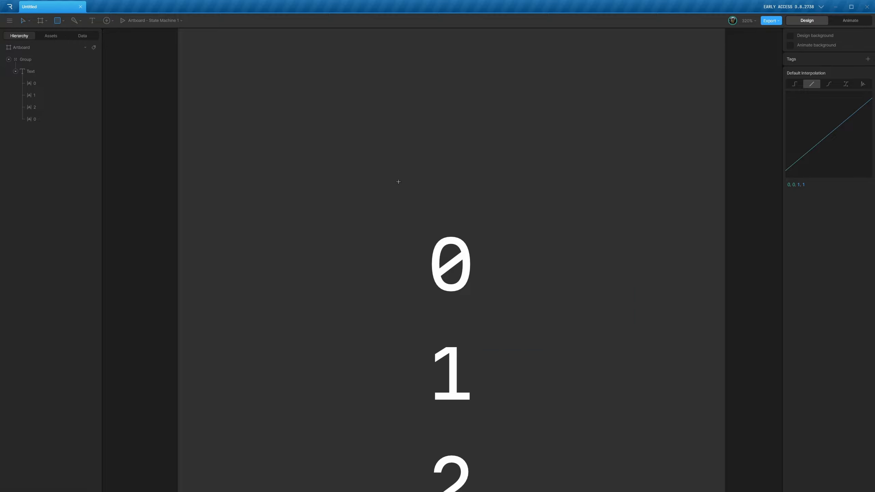
{"action": "left_click_drag", "start_coordinate": [408, 222], "coordinate": [499, 312]}
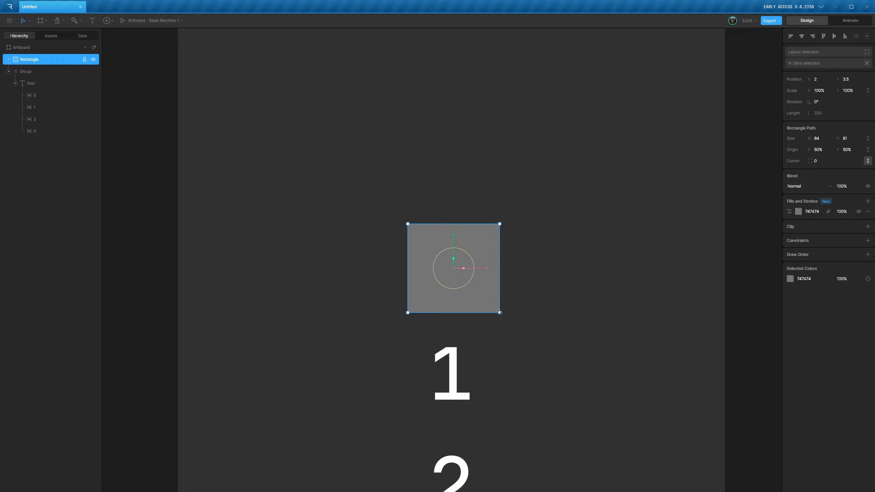
{"action": "left_click", "coordinate": [819, 138]}
{"action": "type", "text": "100"}
{"action": "key", "text": "Tab"}
{"action": "type", "text": "100"}
{"action": "key", "text": "Return"}
Replace the rectangle's fill with a white stroke of thickness 1 and centre the rectangle at X 0, Y 0.
{"action": "left_click", "coordinate": [868, 213]}
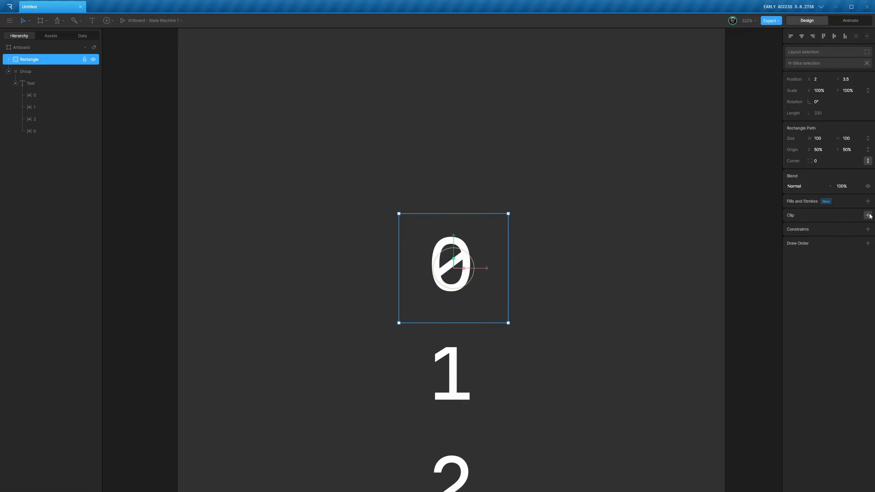
{"action": "left_click", "coordinate": [868, 201]}
{"action": "left_click", "coordinate": [849, 227]}
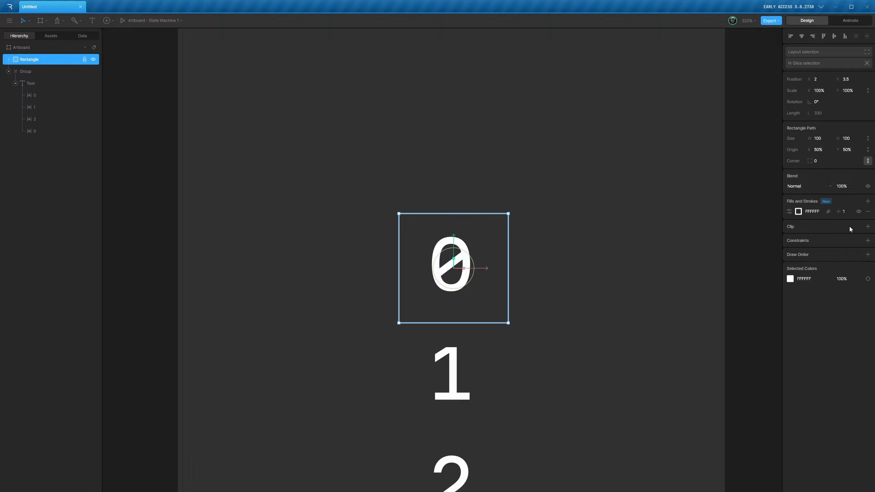
{"action": "left_click_drag", "start_coordinate": [454, 241], "coordinate": [453, 237]}
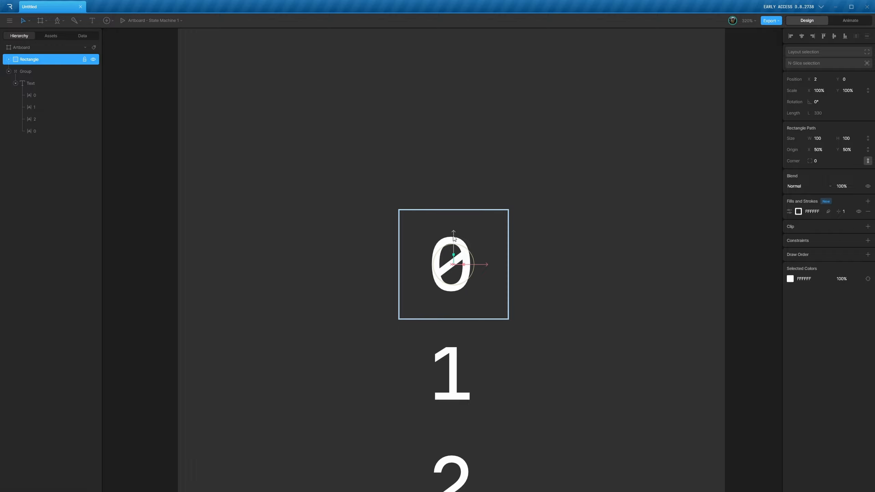
{"action": "left_click_drag", "start_coordinate": [487, 265], "coordinate": [483, 266]}
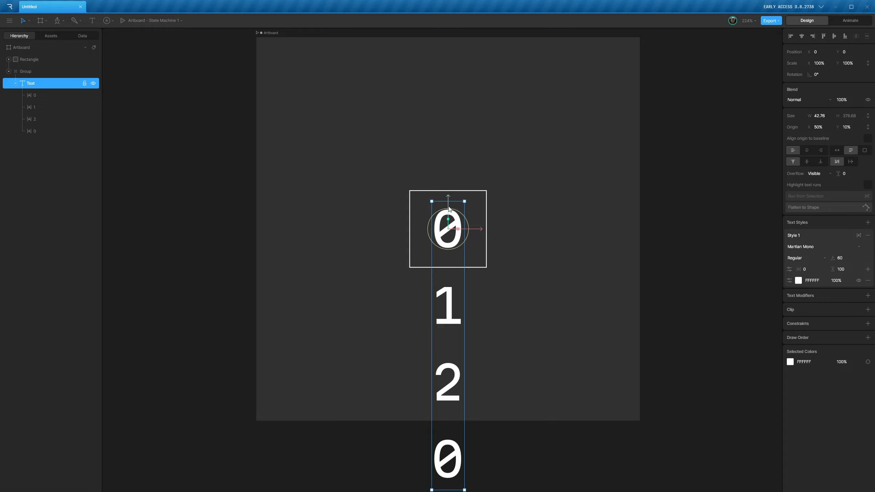
Try moving the digit text vertically through the square frame, up to the last 0.
{"action": "mouse_move", "coordinate": [452, 203]}
{"action": "left_mouse_down"}
{"action": "mouse_move", "coordinate": [462, 8]}
{"action": "mouse_move", "coordinate": [474, 208]}
{"action": "mouse_move", "coordinate": [479, 48]}
{"action": "mouse_move", "coordinate": [450, 49]}
{"action": "mouse_move", "coordinate": [460, 212]}
{"action": "left_mouse_up"}
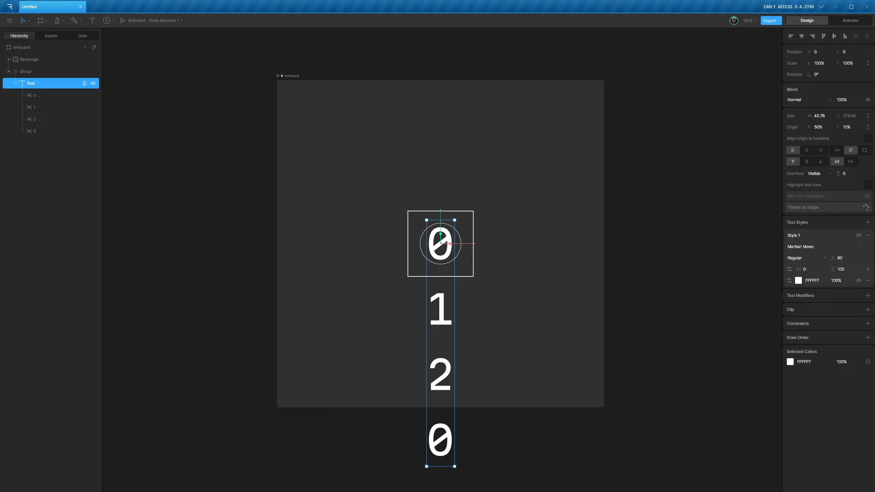
{"action": "left_click_drag", "start_coordinate": [441, 214], "coordinate": [442, 22]}
{"action": "left_click_drag", "start_coordinate": [469, 52], "coordinate": [475, 232]}
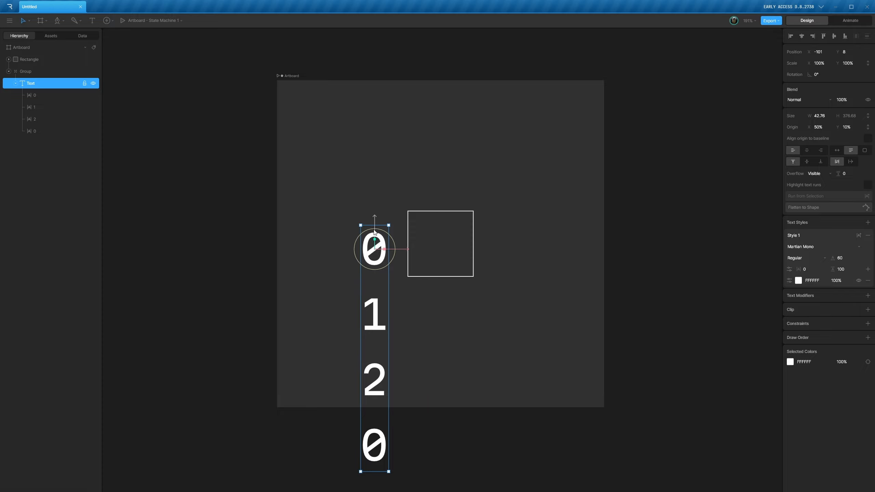
{"action": "left_click_drag", "start_coordinate": [374, 230], "coordinate": [471, 46]}
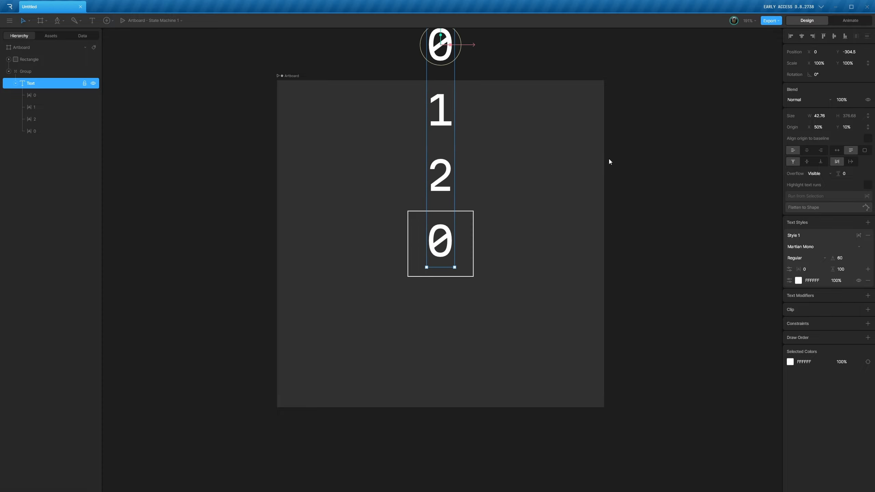
In Animate mode, create an animations folder named digits and move Timeline 1 into it.
{"action": "key", "text": "Tab"}
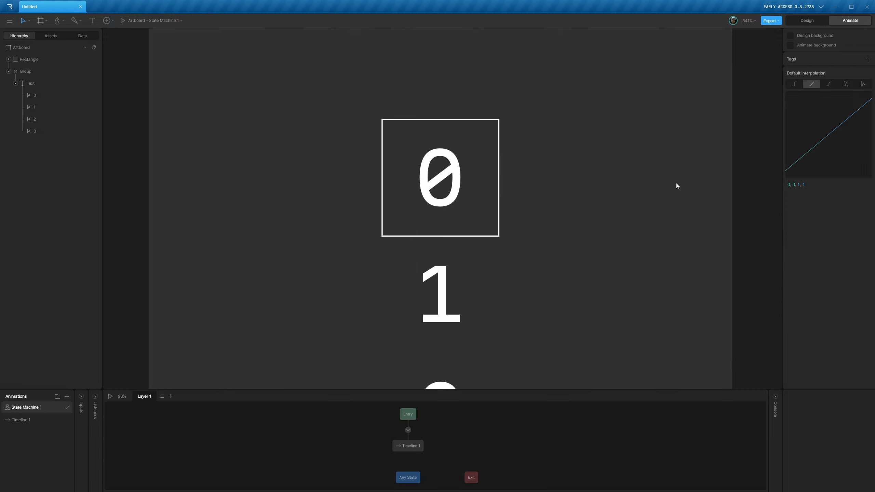
{"action": "left_click", "coordinate": [58, 329]}
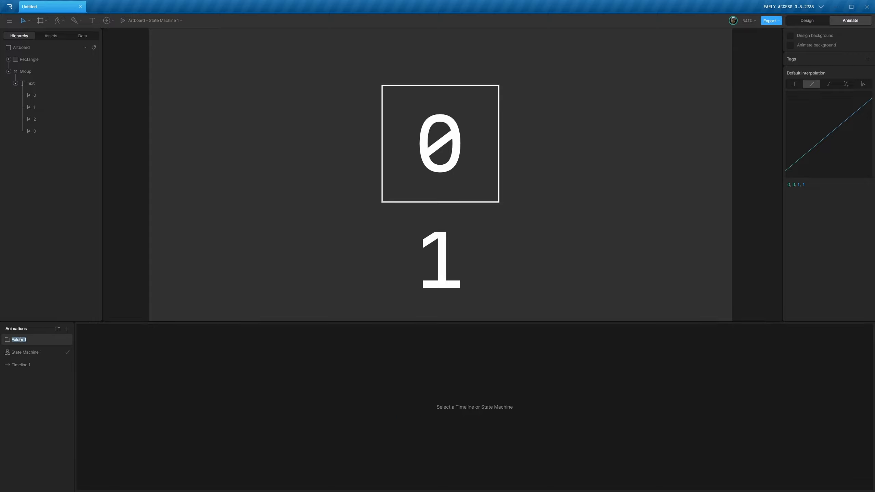
{"action": "type", "text": "digits"}
{"action": "left_click_drag", "start_coordinate": [21, 365], "coordinate": [31, 340]}
{"action": "left_click", "coordinate": [7, 340]}
Duplicate the timeline three times so that the digits folder holds four timelines.
{"action": "right_click", "coordinate": [26, 350]}
{"action": "left_click", "coordinate": [51, 373]}
{"action": "right_click", "coordinate": [37, 349]}
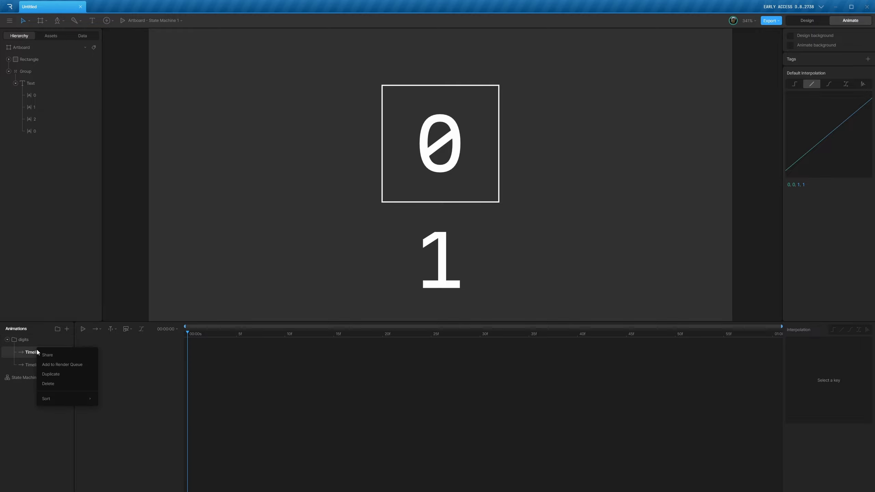
{"action": "left_click", "coordinate": [52, 373]}
{"action": "right_click", "coordinate": [40, 352]}
{"action": "left_click", "coordinate": [57, 376]}
Rename the four timelines in the digits folder, in order, as 0, 1, 2 and 0 last.
{"action": "double_click", "coordinate": [34, 352]}
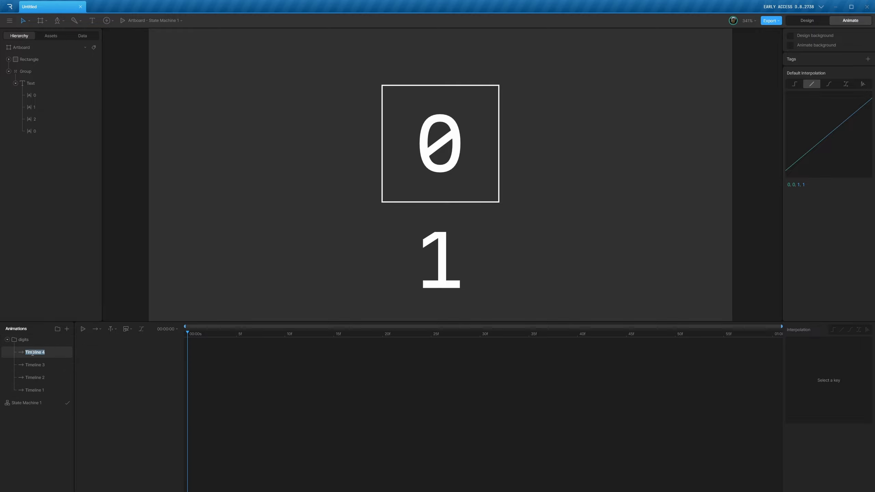
{"action": "type", "text": "0"}
{"action": "double_click", "coordinate": [31, 362]}
{"action": "type", "text": "1"}
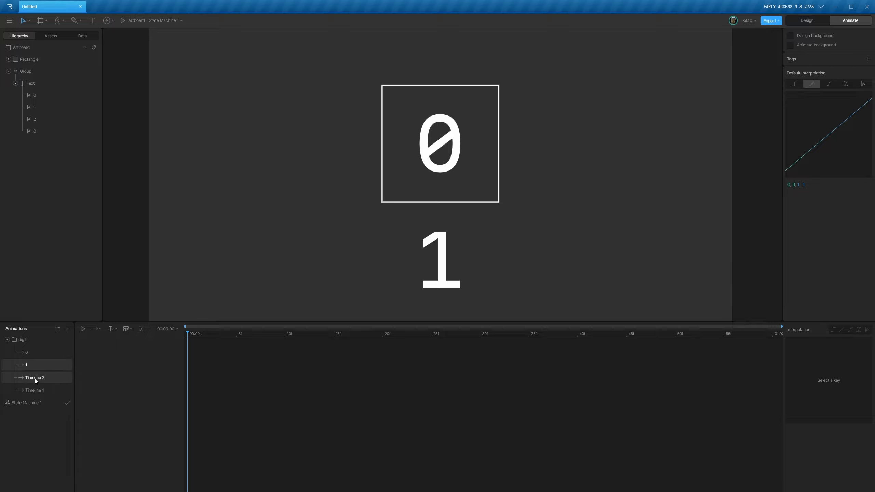
{"action": "double_click", "coordinate": [35, 378]}
{"action": "type", "text": "2"}
{"action": "double_click", "coordinate": [40, 390]}
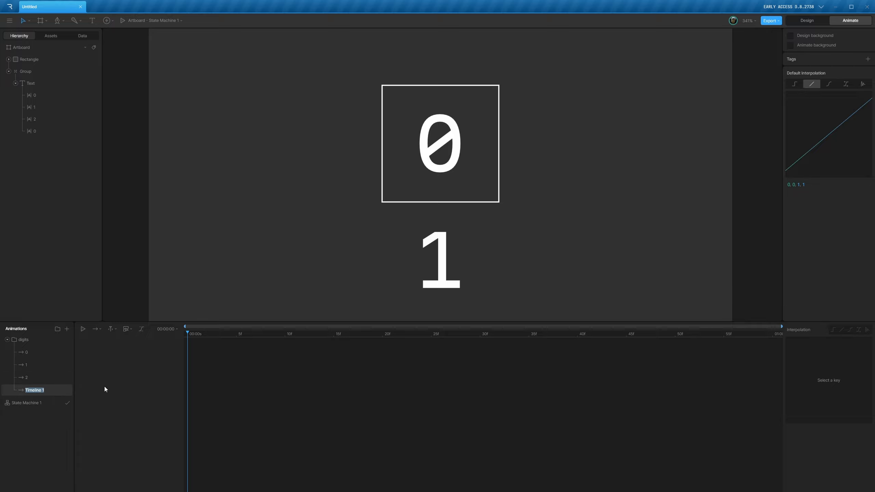
{"action": "type", "text": "0 last"}
In timeline 0, key the text's Y position at 0 on the first frame.
{"action": "left_click", "coordinate": [39, 353]}
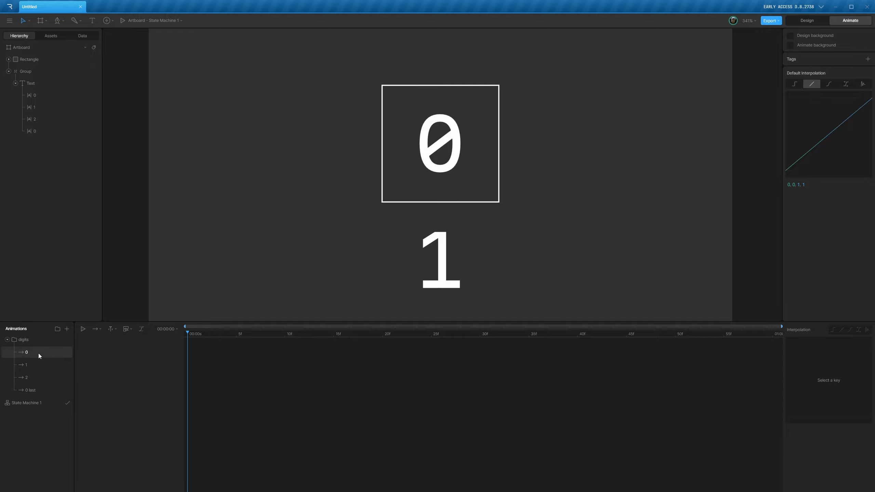
{"action": "left_click", "coordinate": [45, 83]}
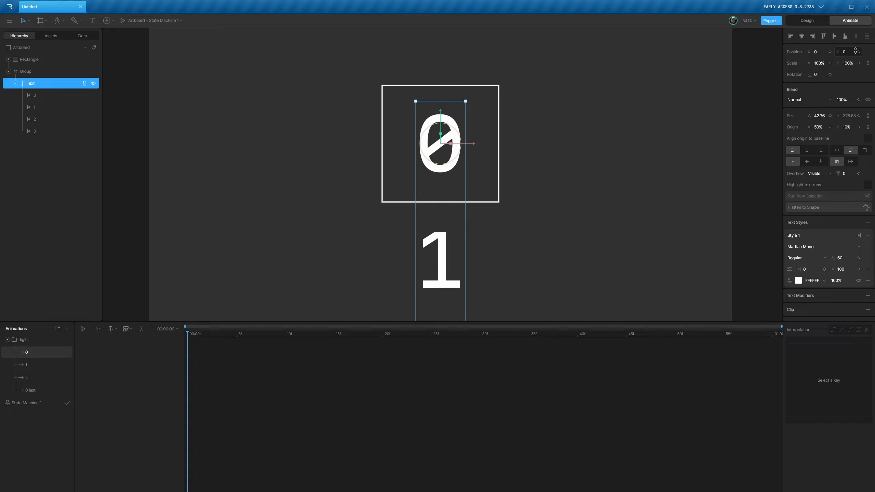
{"action": "left_click", "coordinate": [858, 52]}
In timeline 1, set the text's Y position to -100 on the first frame.
{"action": "left_click", "coordinate": [52, 364]}
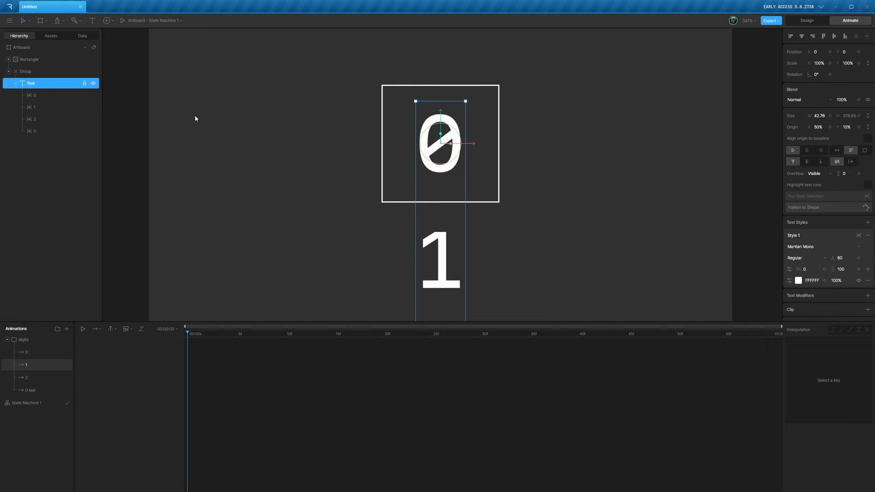
{"action": "left_click", "coordinate": [45, 60]}
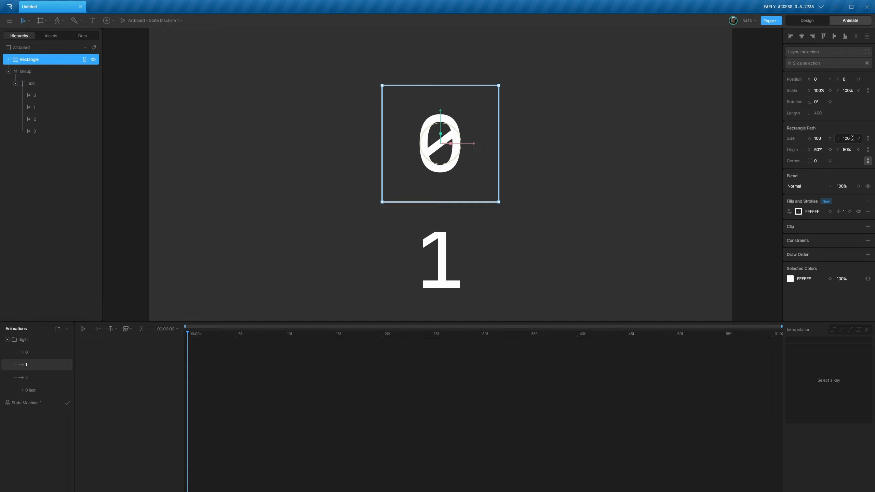
{"action": "left_click", "coordinate": [48, 84]}
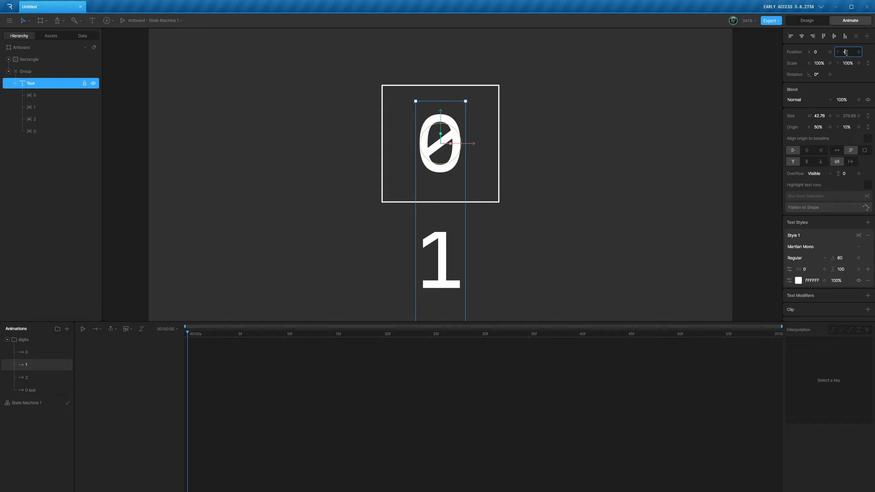
{"action": "key", "text": "Return"}
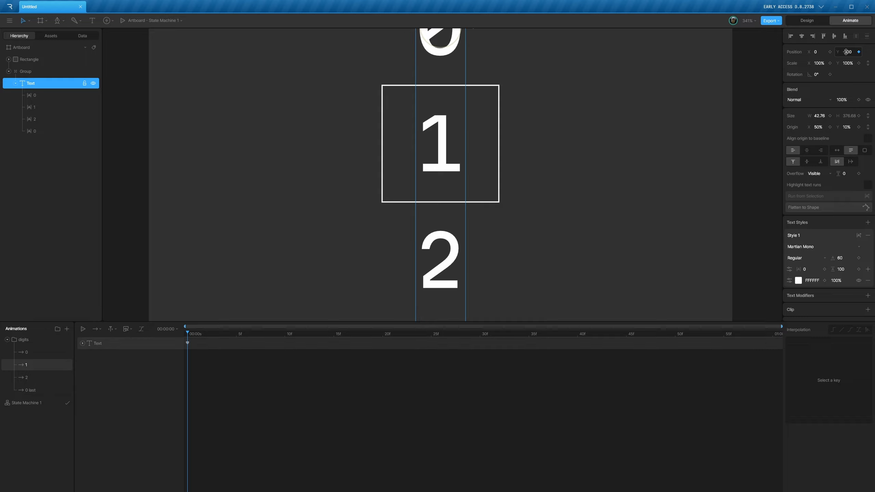
In timeline 2, set the text's Y position to -200 on the first frame.
{"action": "left_click", "coordinate": [32, 377]}
{"action": "left_click", "coordinate": [847, 52]}
{"action": "type", "text": "-2"}
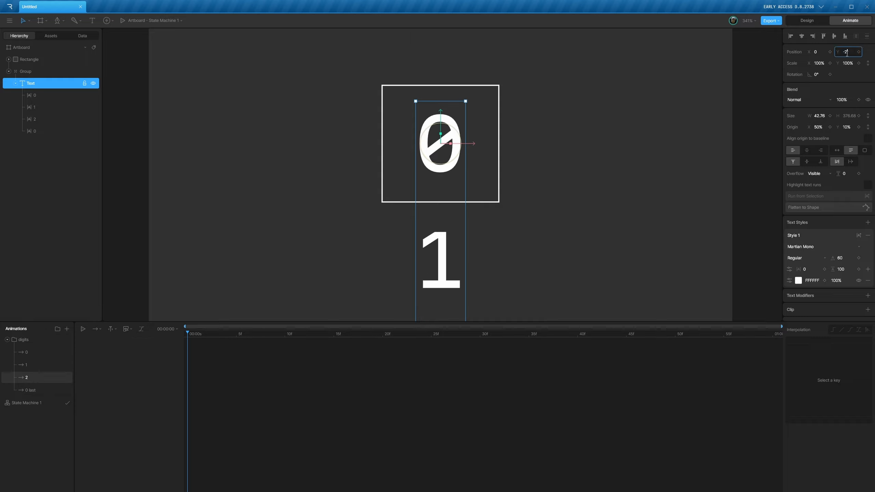
{"action": "type", "text": "00"}
{"action": "key", "text": "Return"}
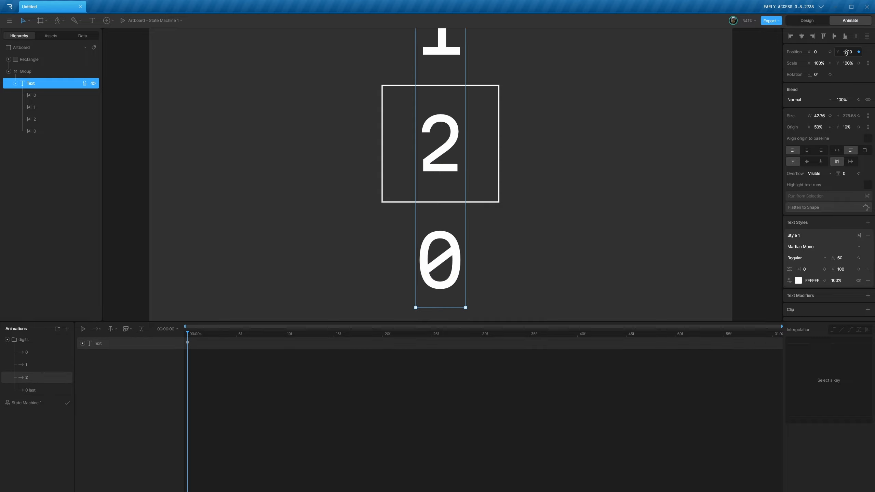
In the 0 last timeline, set the text's Y position to -300 on the first frame.
{"action": "left_click", "coordinate": [29, 390]}
{"action": "left_click", "coordinate": [846, 53]}
{"action": "type", "text": "-300"}
{"action": "key", "text": "Return"}
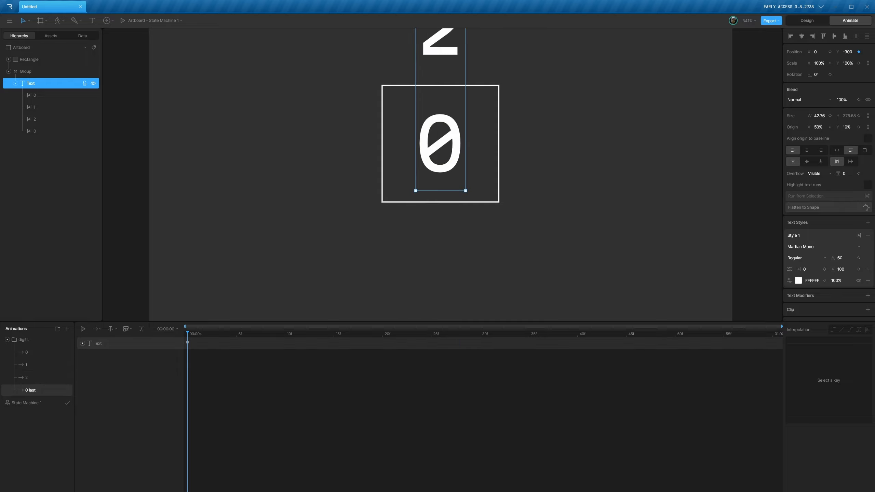
Open State Machine 1, spread out its default state nodes and delete the 0 last state.
{"action": "left_click", "coordinate": [44, 403]}
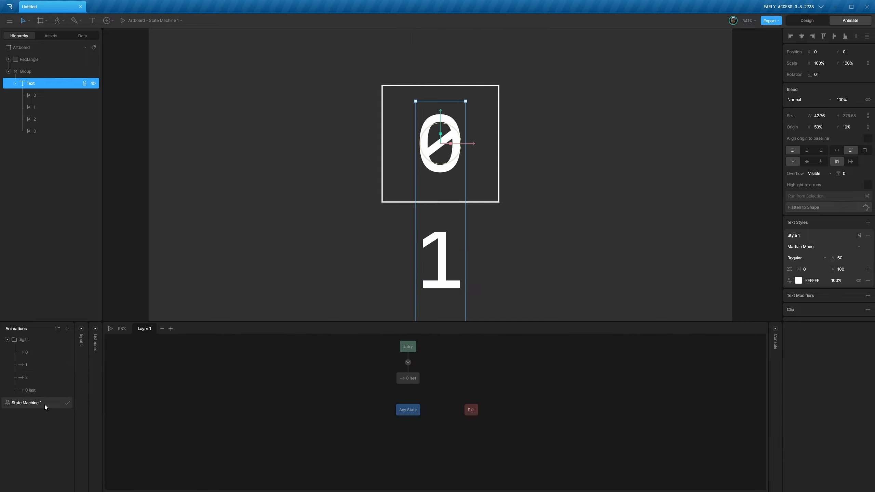
{"action": "left_click_drag", "start_coordinate": [354, 444], "coordinate": [741, 475]}
{"action": "left_click_drag", "start_coordinate": [403, 420], "coordinate": [313, 419]}
{"action": "key", "text": "Delete"}
Add timelines 0 and 1 as states, connect Entry to 0 and 0 to 1, and play the state machine briefly.
{"action": "left_click_drag", "start_coordinate": [25, 365], "coordinate": [241, 389]}
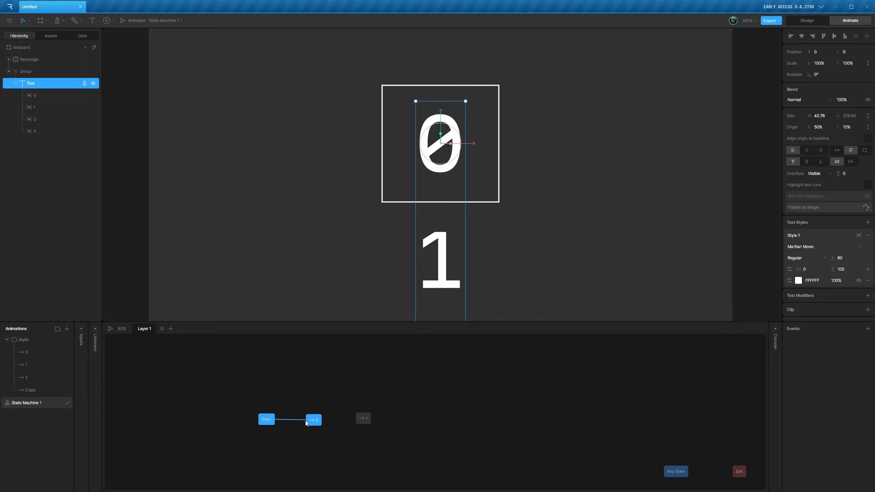
{"action": "left_click_drag", "start_coordinate": [305, 420], "coordinate": [306, 421]}
{"action": "left_click_drag", "start_coordinate": [357, 423], "coordinate": [361, 419]}
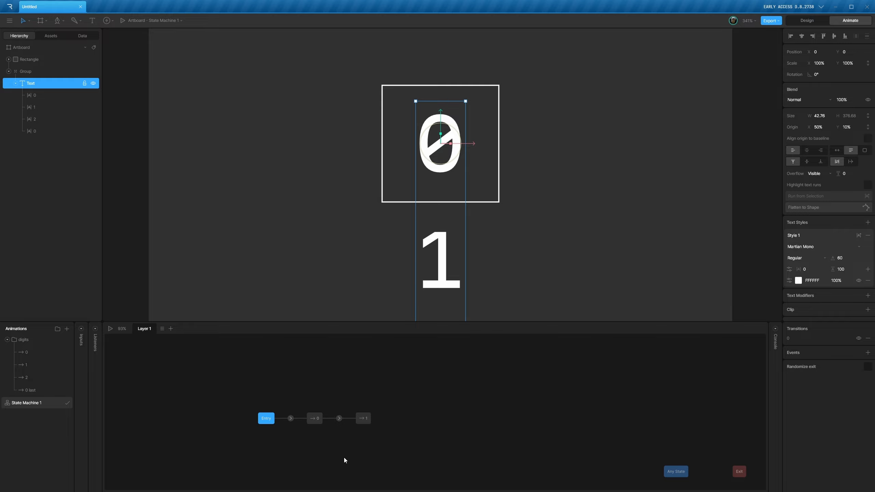
{"action": "key", "text": "space"}
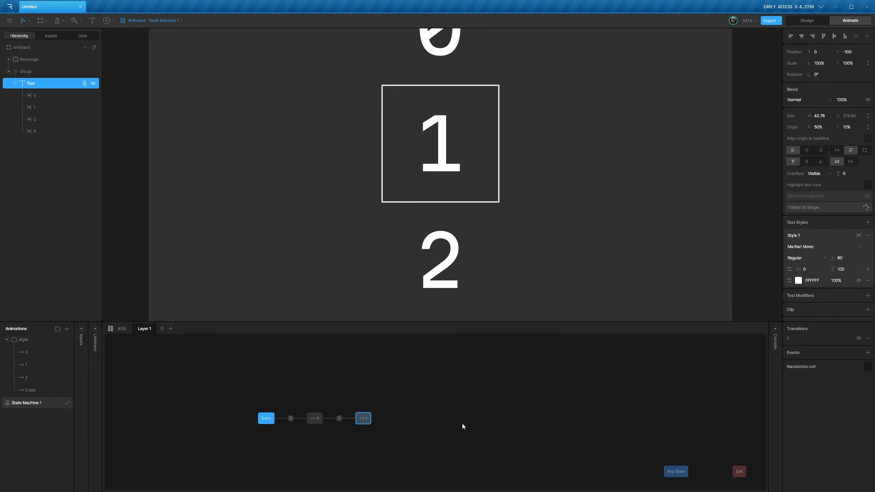
{"action": "key", "text": "space"}
Add a Number input named digit to the state machine.
{"action": "left_click", "coordinate": [81, 328]}
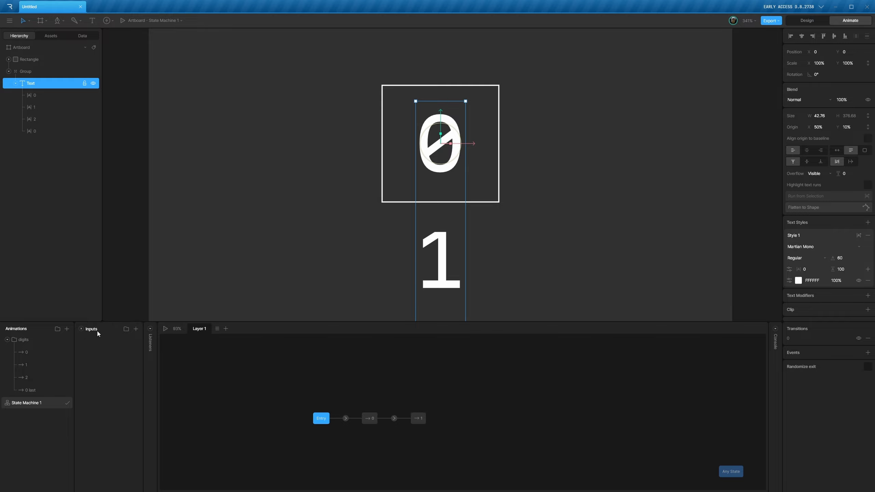
{"action": "left_click", "coordinate": [135, 329]}
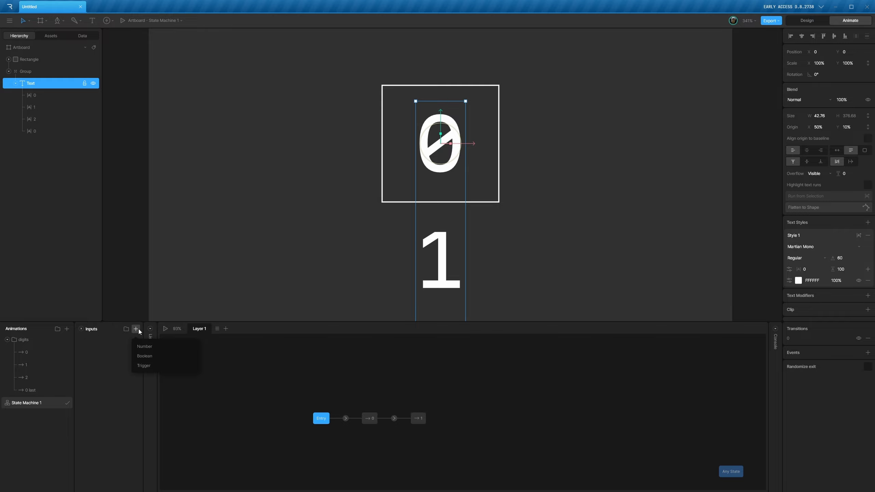
{"action": "left_click", "coordinate": [145, 346]}
{"action": "type", "text": "digit"}
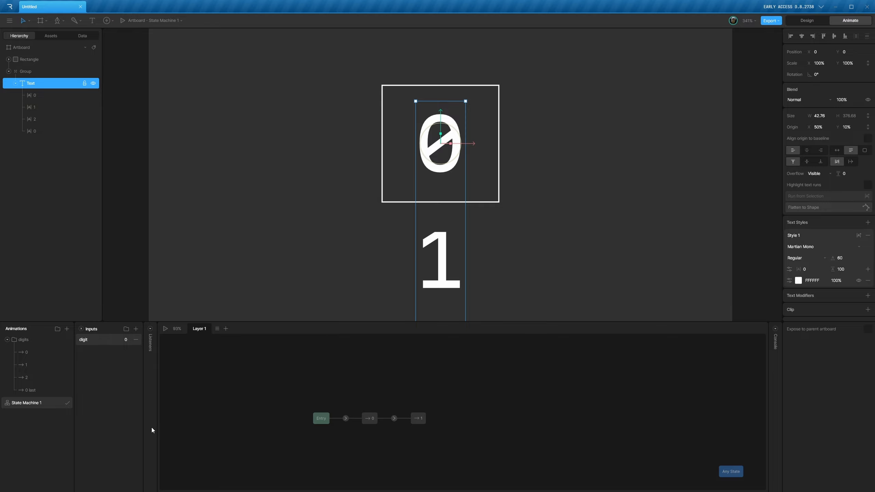
Add the condition digit equals 1 to the transition from state 0 to state 1.
{"action": "left_click", "coordinate": [394, 418]}
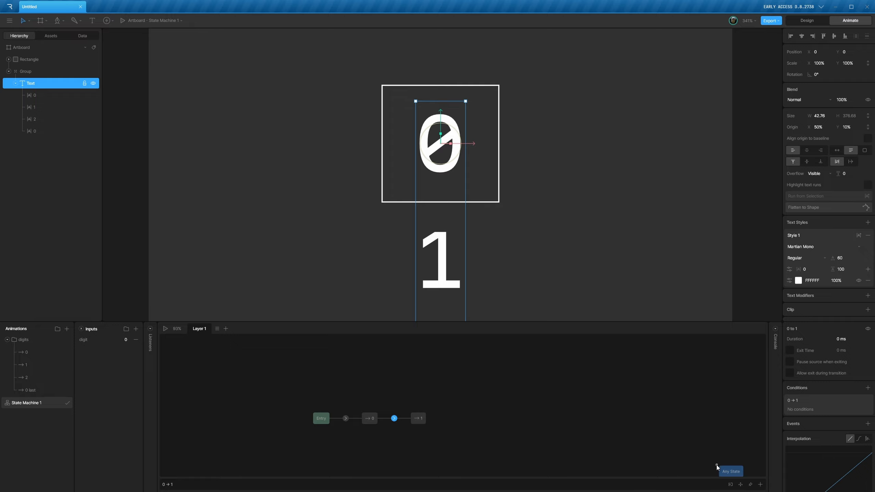
{"action": "left_click", "coordinate": [760, 484]}
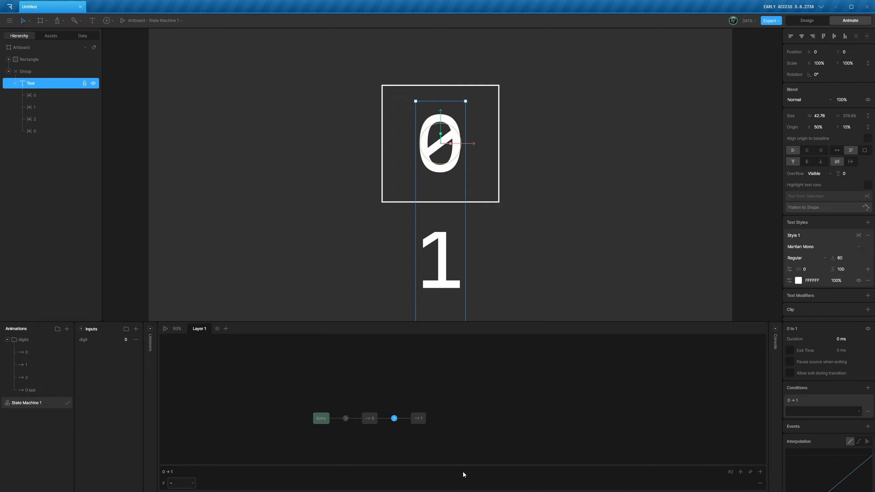
{"action": "left_click", "coordinate": [186, 483]}
{"action": "left_click", "coordinate": [181, 431]}
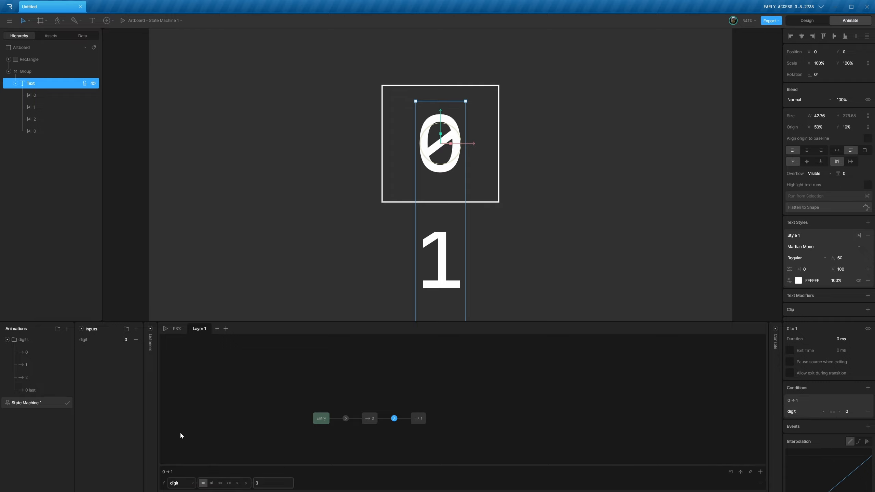
{"action": "left_click", "coordinate": [268, 483]}
{"action": "type", "text": "1"}
{"action": "left_click", "coordinate": [329, 448]}
Play the state machine and test the 0 to 1 transition by setting digit to 1.
{"action": "key", "text": "space"}
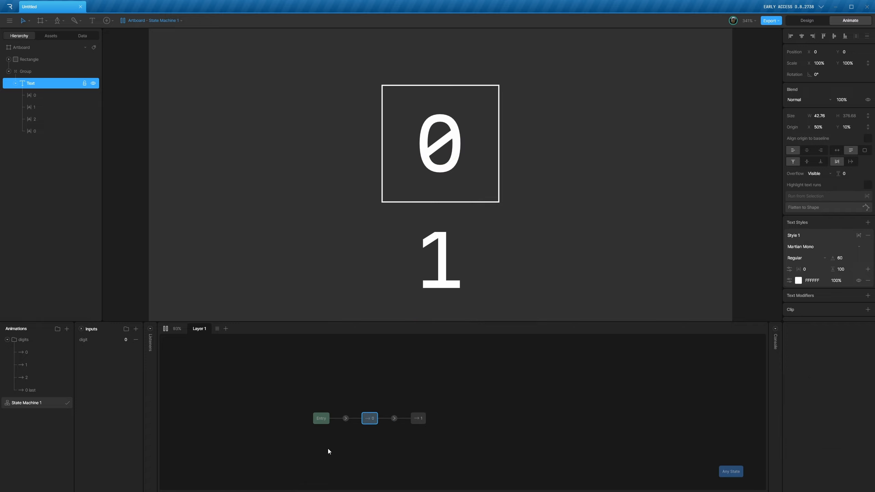
{"action": "left_click", "coordinate": [122, 339]}
{"action": "type", "text": "1"}
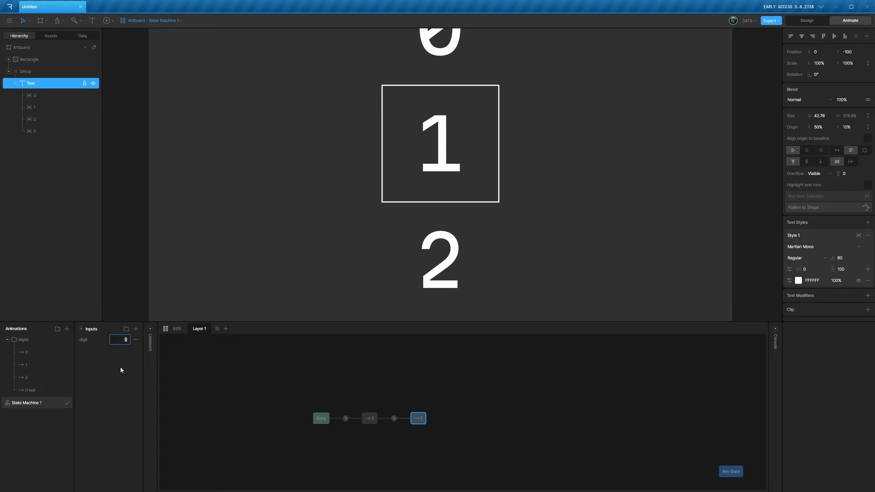
{"action": "key", "text": "space"}
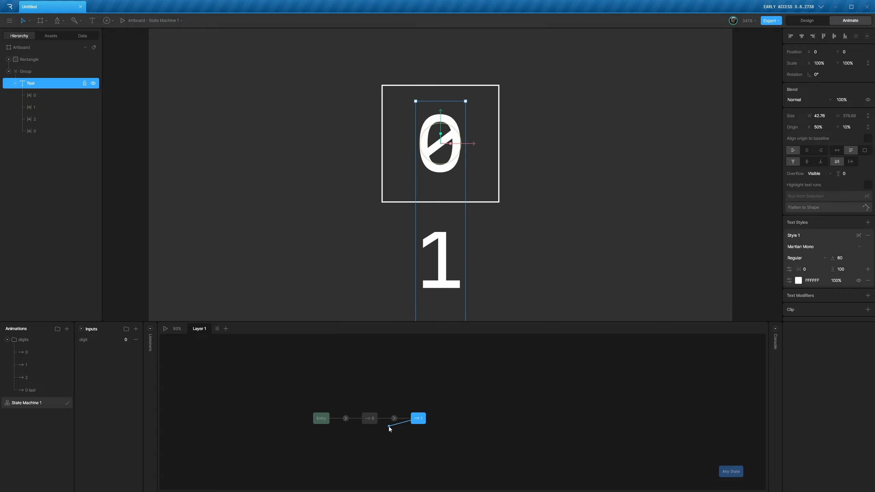
Connect state 1 back to state 0 and add the condition digit equals 0 to that transition.
{"action": "left_click_drag", "start_coordinate": [388, 427], "coordinate": [380, 424]}
{"action": "left_click", "coordinate": [390, 419]}
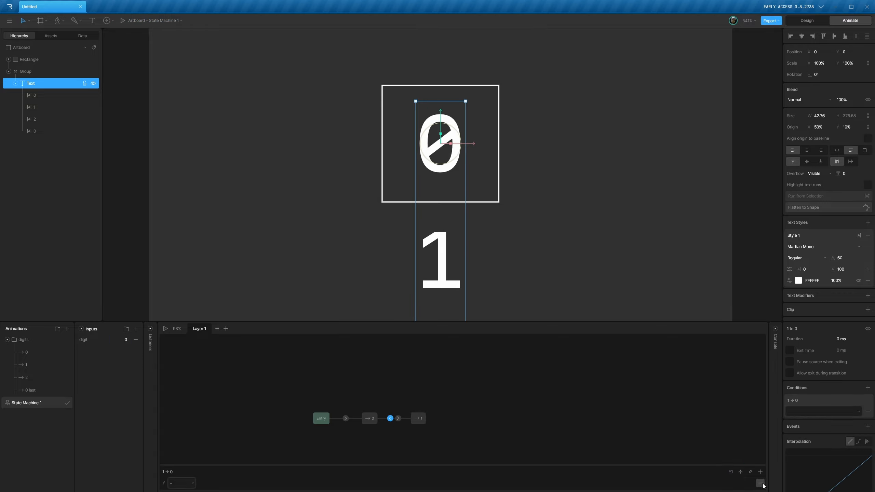
{"action": "left_click", "coordinate": [188, 482]}
{"action": "left_click", "coordinate": [184, 430]}
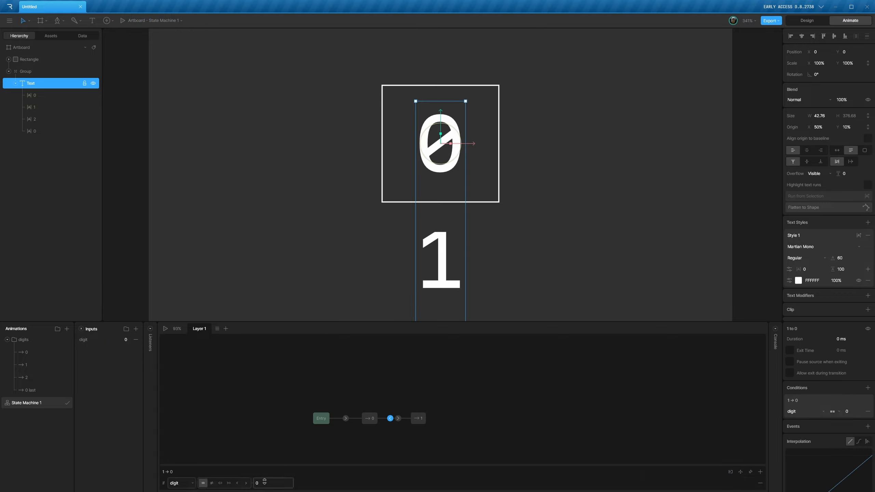
{"action": "left_click", "coordinate": [261, 444]}
Add timelines 2 and 0 last as states and connect 1, 2 and 0 last in sequence in both directions.
{"action": "key", "text": "space"}
{"action": "left_click_drag", "start_coordinate": [37, 377], "coordinate": [468, 417]}
{"action": "left_click_drag", "start_coordinate": [31, 390], "coordinate": [523, 416]}
{"action": "left_click_drag", "start_coordinate": [466, 420], "coordinate": [461, 420]}
{"action": "left_click_drag", "start_coordinate": [479, 420], "coordinate": [517, 420]}
{"action": "left_click_drag", "start_coordinate": [469, 420], "coordinate": [469, 418]}
{"action": "left_click_drag", "start_coordinate": [524, 420], "coordinate": [523, 419]}
{"action": "left_click_drag", "start_coordinate": [514, 420], "coordinate": [427, 419]}
Add a digit condition to both transitions between states 1 and 2.
{"action": "left_click", "coordinate": [440, 418]}
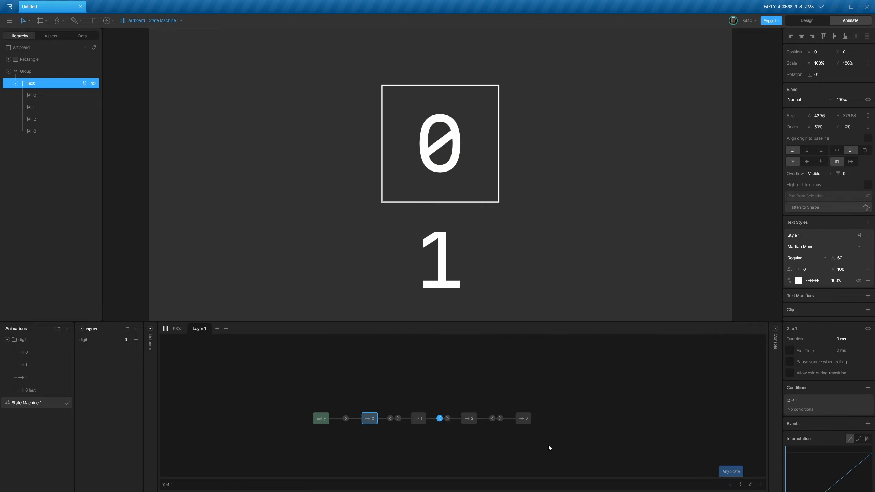
{"action": "left_click", "coordinate": [760, 485]}
{"action": "left_click", "coordinate": [188, 483]}
{"action": "left_click", "coordinate": [182, 432]}
{"action": "left_click", "coordinate": [447, 419]}
{"action": "left_click", "coordinate": [760, 484]}
{"action": "left_click", "coordinate": [189, 482]}
{"action": "left_click", "coordinate": [184, 431]}
Add a digit condition to both transitions between state 2 and the last 0 state, using digit equals 0 for the forward one.
{"action": "left_click", "coordinate": [492, 418]}
{"action": "left_click", "coordinate": [760, 484]}
{"action": "left_click", "coordinate": [188, 483]}
{"action": "left_click", "coordinate": [182, 432]}
{"action": "left_click", "coordinate": [500, 418]}
{"action": "left_click", "coordinate": [760, 484]}
{"action": "left_click", "coordinate": [188, 482]}
{"action": "left_click", "coordinate": [182, 432]}
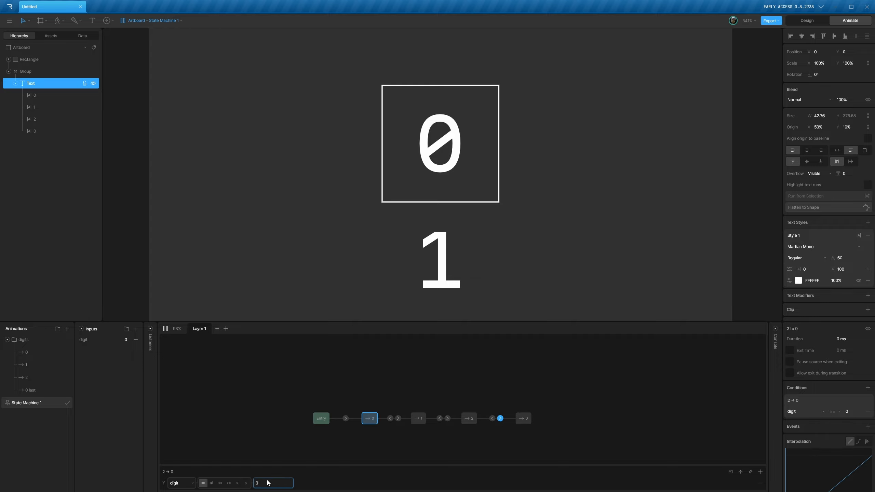
{"action": "left_click", "coordinate": [259, 440]}
Play the state machine and test it by raising digit stepwise to 2 and returning it to 0.
{"action": "key", "text": "space"}
{"action": "key", "text": "space"}
{"action": "left_click", "coordinate": [121, 340]}
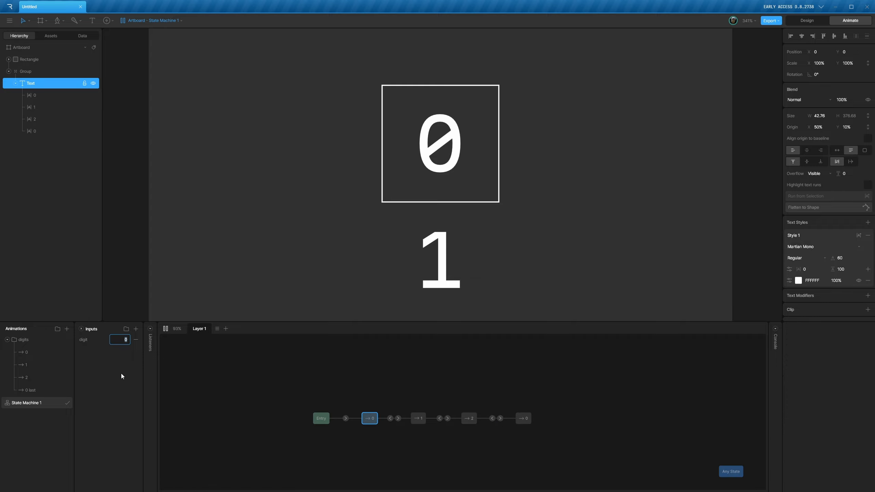
{"action": "key", "text": "Up"}
{"action": "key", "text": "Up"}
{"action": "key", "text": "Up"}
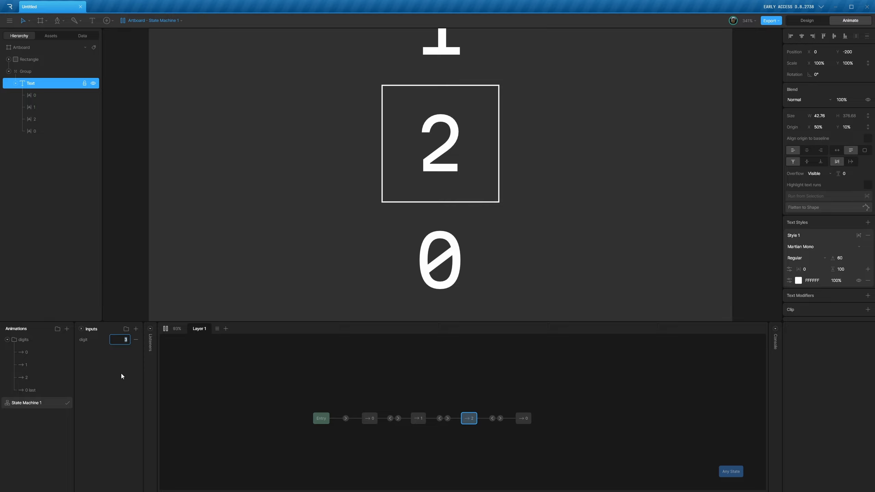
{"action": "type", "text": "2"}
{"action": "double_click", "coordinate": [124, 341]}
{"action": "type", "text": "0"}
{"action": "key", "text": "Return"}
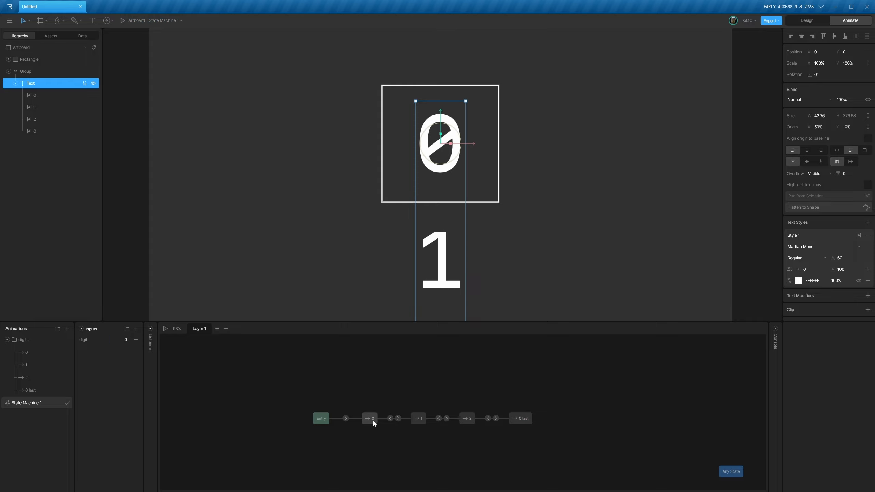
Move the 0 and 0 last states above states 1 and 2 and connect them in both directions.
{"action": "left_click_drag", "start_coordinate": [373, 421], "coordinate": [384, 391]}
{"action": "left_click_drag", "start_coordinate": [523, 420], "coordinate": [504, 387]}
{"action": "left_click_drag", "start_coordinate": [386, 390], "coordinate": [425, 389]}
{"action": "left_click_drag", "start_coordinate": [513, 389], "coordinate": [469, 392]}
{"action": "key", "text": "ctrl+z"}
{"action": "key", "text": "ctrl+z"}
{"action": "left_click", "coordinate": [607, 395]}
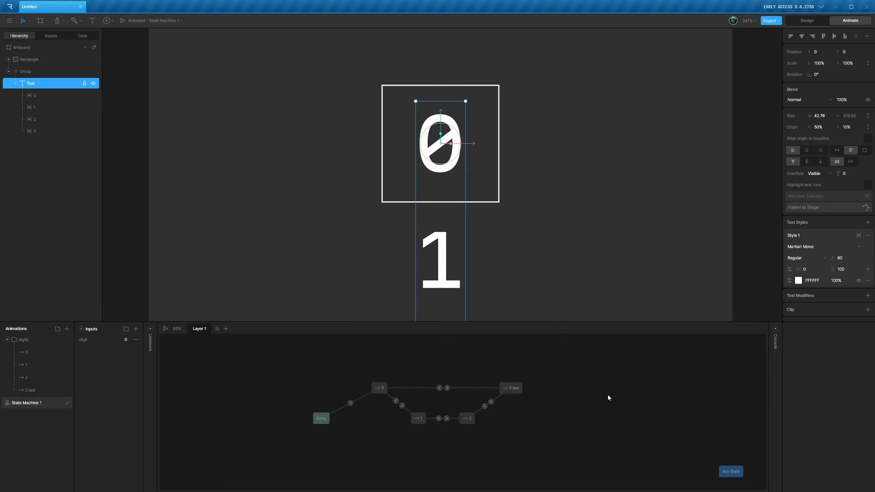
Add a digit condition to the transition from 0 last to 0.
{"action": "left_click", "coordinate": [439, 389]}
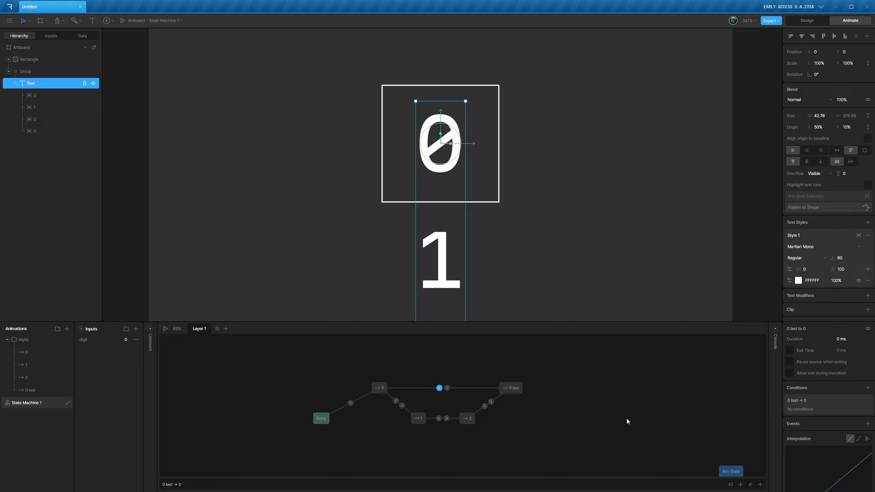
{"action": "left_click", "coordinate": [760, 484]}
{"action": "left_click", "coordinate": [182, 434]}
{"action": "left_click", "coordinate": [270, 483]}
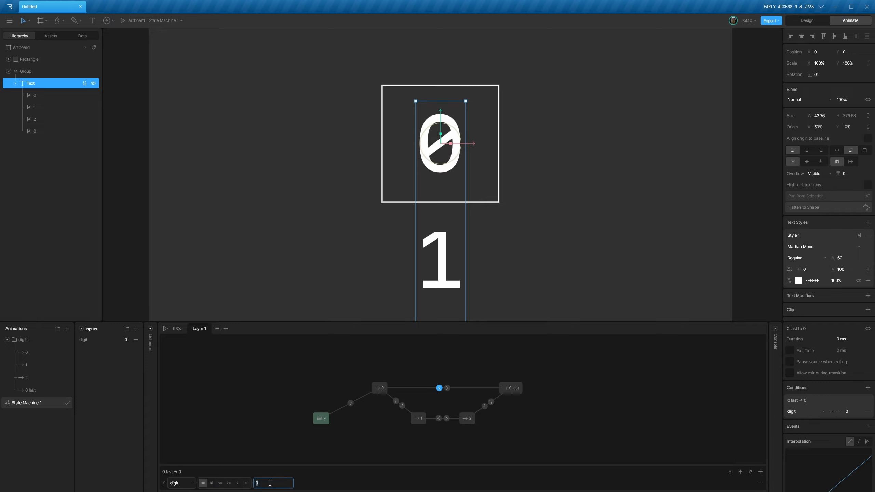
{"action": "left_click", "coordinate": [274, 442]}
Add the condition digit equals 2 to the transition from 0 to 0 last.
{"action": "left_click", "coordinate": [447, 388]}
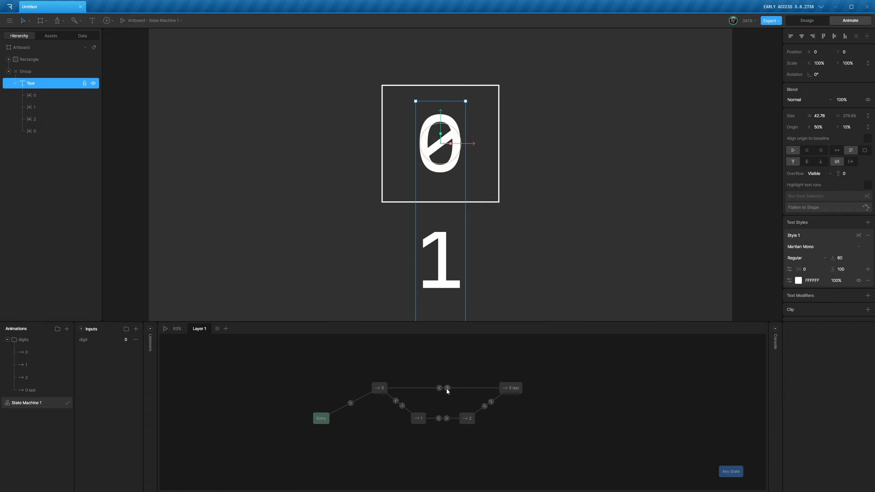
{"action": "left_click", "coordinate": [182, 483]}
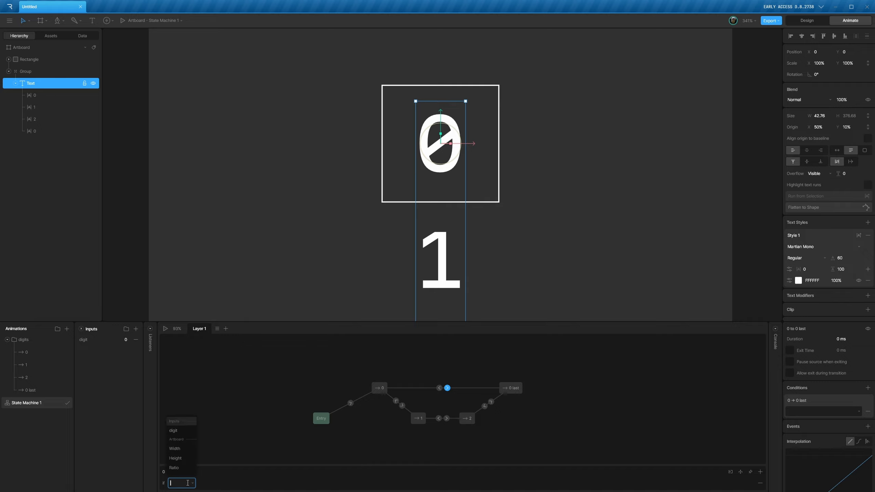
{"action": "left_click", "coordinate": [183, 434]}
{"action": "type", "text": "2"}
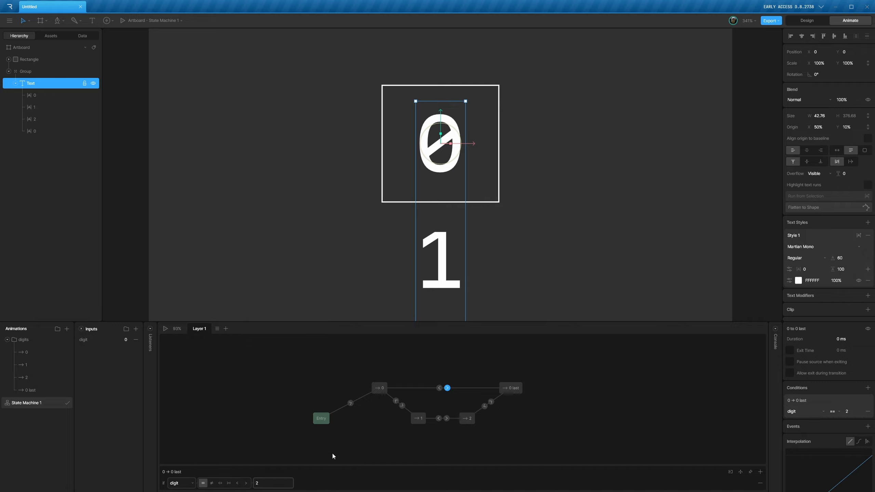
{"action": "left_click", "coordinate": [332, 453]}
Play the state machine and test the looped transitions by setting digit to 2 and back to 0.
{"action": "key", "text": "space"}
{"action": "left_click", "coordinate": [124, 340]}
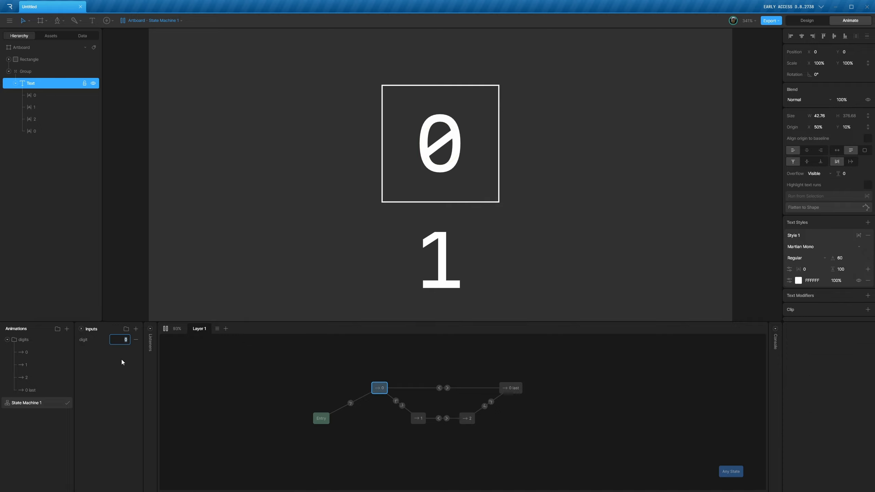
{"action": "type", "text": "2"}
{"action": "key", "text": "Return"}
{"action": "type", "text": "0"}
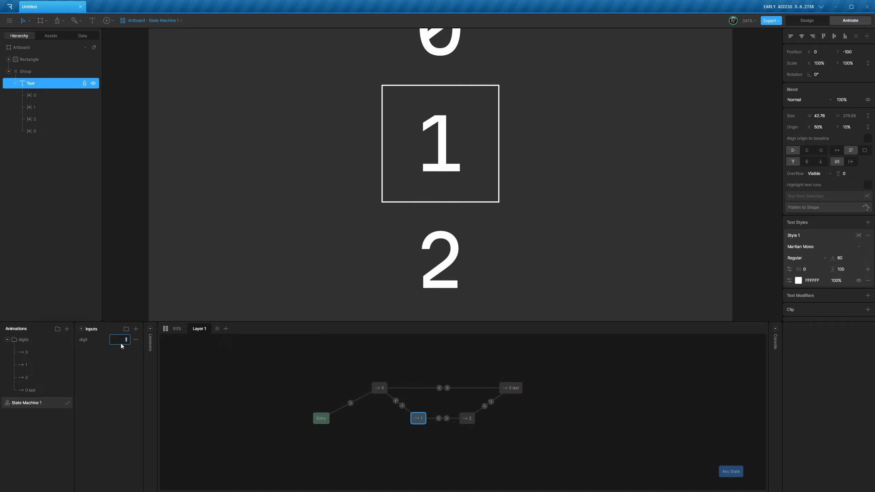
{"action": "key", "text": "Return"}
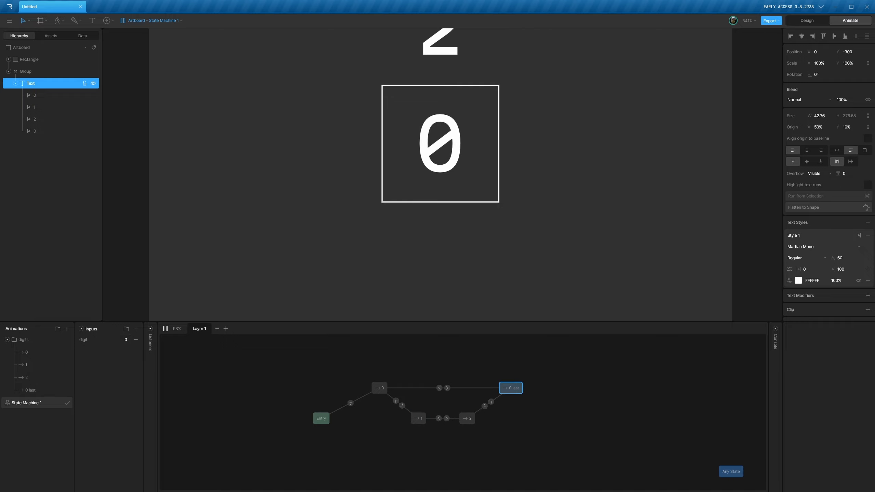
{"action": "key", "text": "space"}
Set the duration of the six transitions linking 0, 1, 2 and 0 last along the lower path to 100 ms.
{"action": "mouse_move", "coordinate": [435, 410]}
{"action": "left_mouse_down"}
{"action": "mouse_move", "coordinate": [444, 423]}
{"action": "mouse_move", "coordinate": [483, 410]}
{"action": "left_mouse_up"}
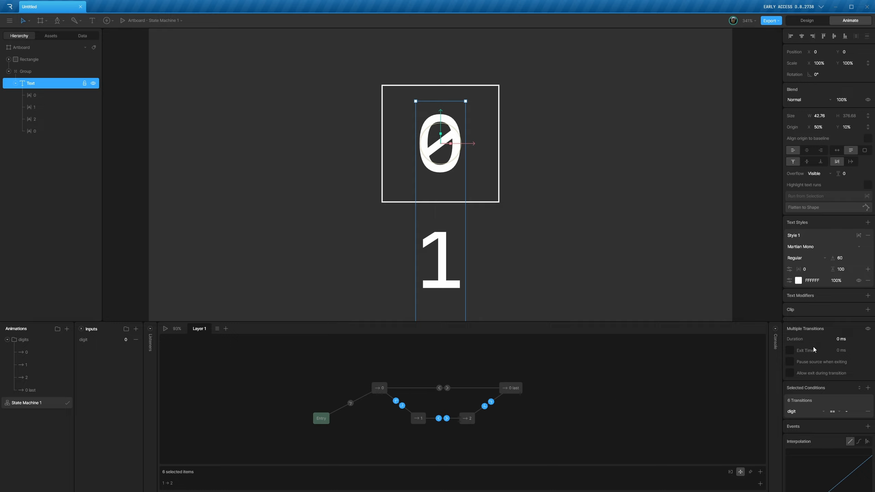
{"action": "left_click", "coordinate": [841, 339]}
{"action": "type", "text": "100"}
{"action": "key", "text": "Return"}
{"action": "left_click", "coordinate": [600, 396]}
Clip the digit column with the rectangle and hide the rectangle's white stroke.
{"action": "left_click", "coordinate": [867, 261]}
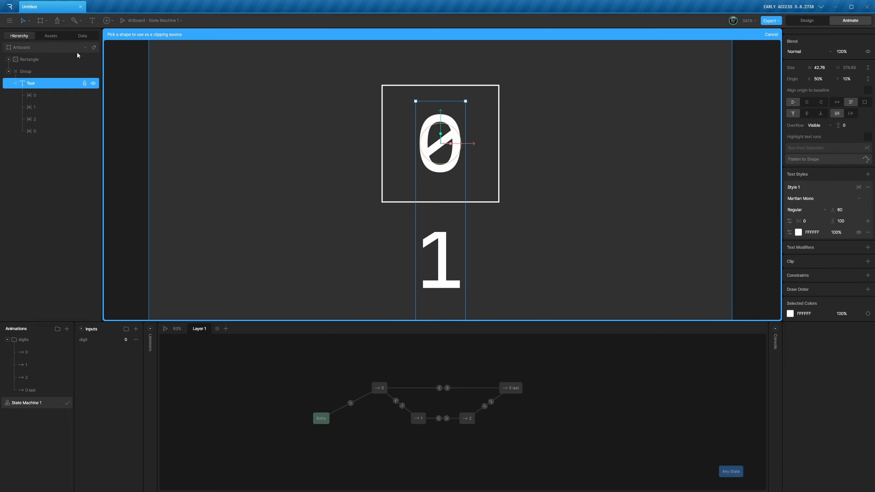
{"action": "left_click", "coordinate": [30, 61]}
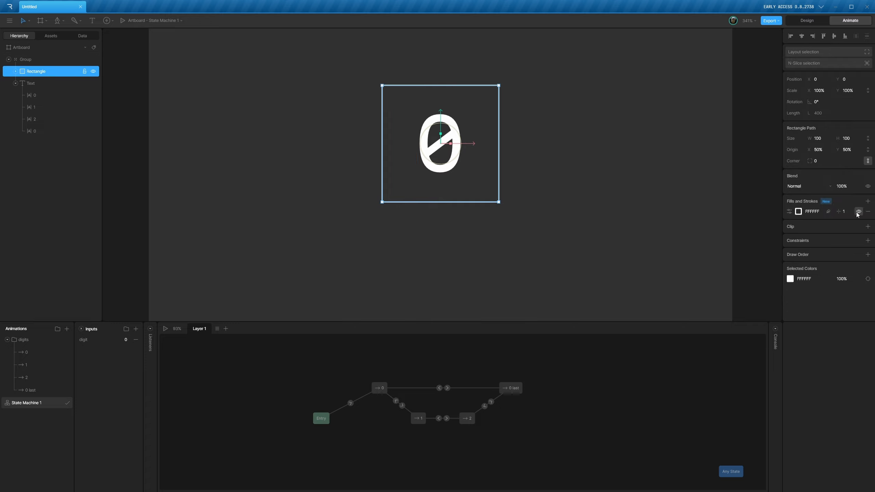
{"action": "left_click", "coordinate": [858, 212]}
Test the clipped counter by running digit through 1, 2 and 0 in the playing state machine.
{"action": "left_click", "coordinate": [121, 340]}
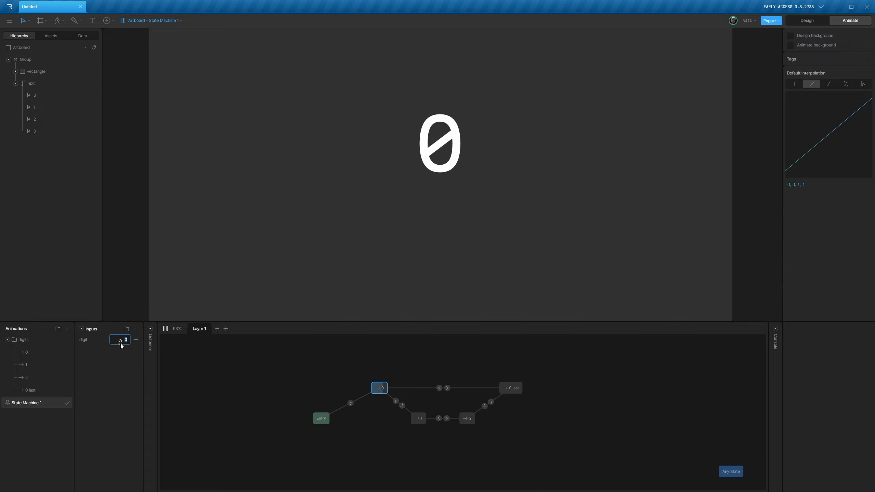
{"action": "type", "text": "1"}
{"action": "key", "text": "Return"}
{"action": "key", "text": "Up"}
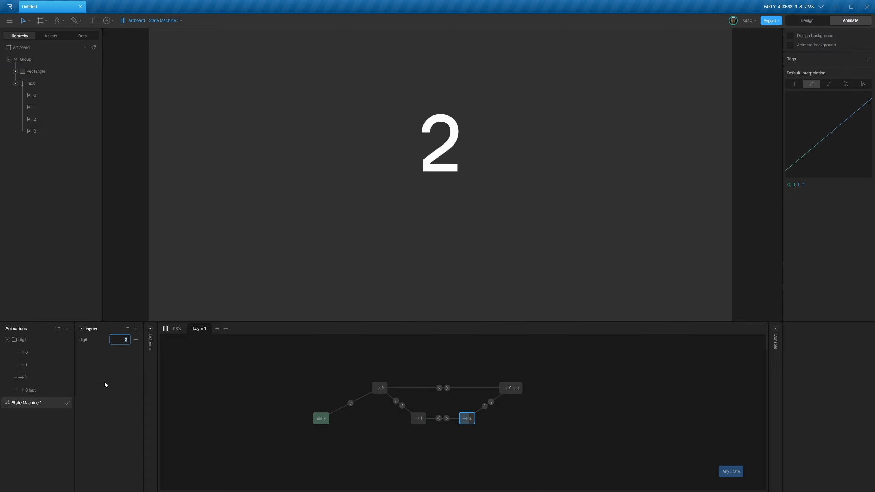
{"action": "key", "text": "Up"}
{"action": "type", "text": "0"}
{"action": "key", "text": "Return"}
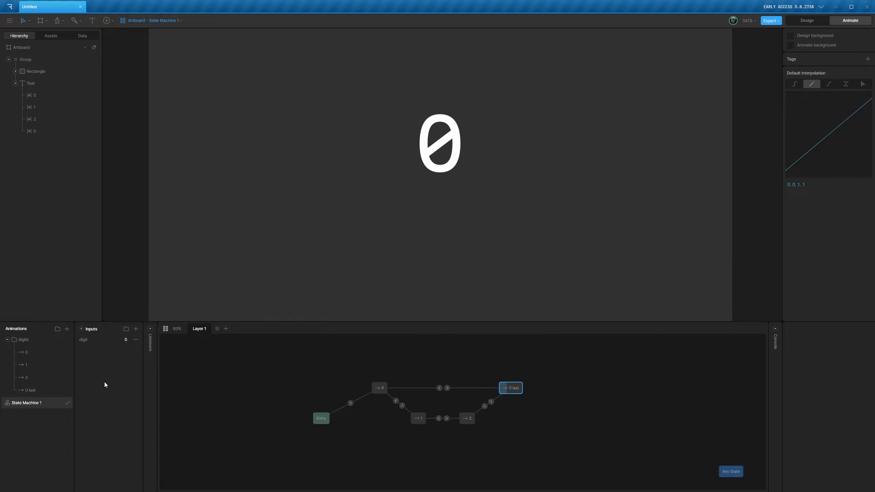
In Design mode, scale the group up until the digit fills the artboard, and remove the artboard's fill.
{"action": "key", "text": "Tab"}
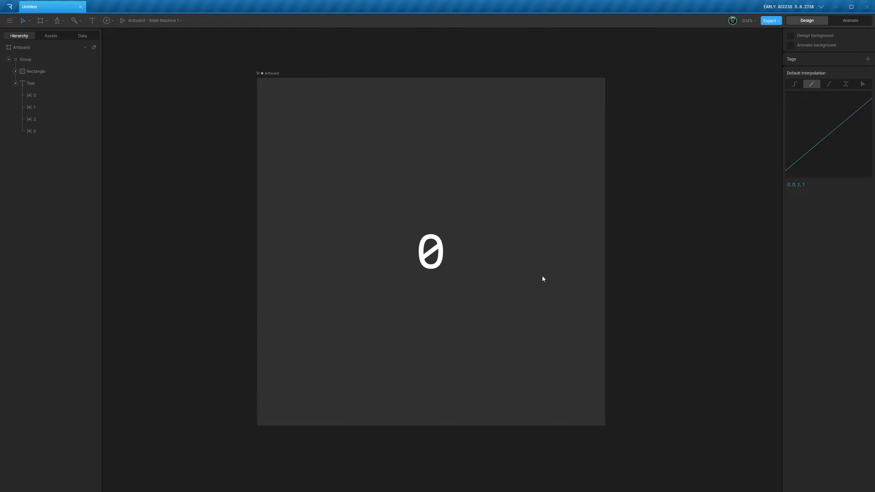
{"action": "left_click", "coordinate": [456, 263]}
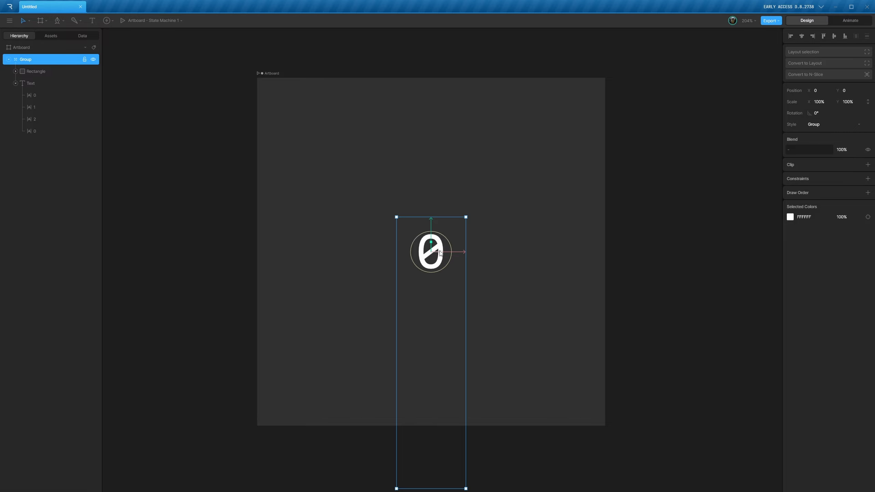
{"action": "left_click_drag", "start_coordinate": [441, 252], "coordinate": [874, 231]}
{"action": "key", "text": "Escape"}
{"action": "left_click", "coordinate": [867, 186]}
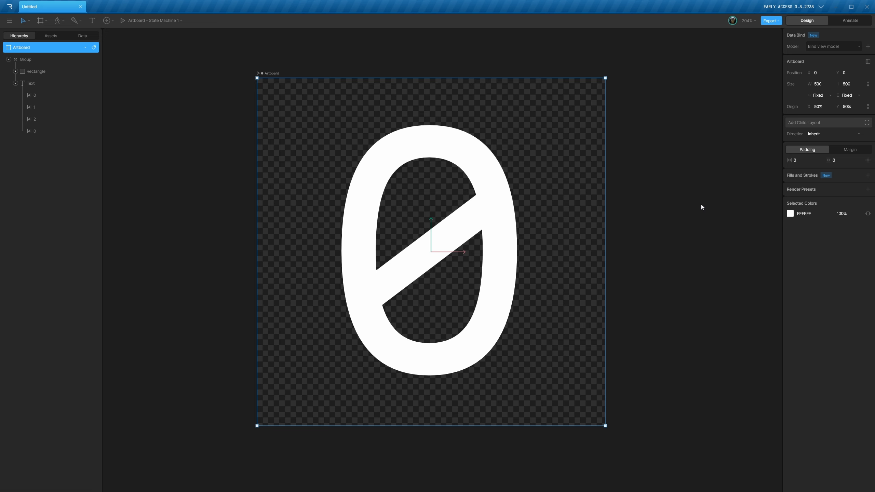
Expose the digit input to the parent artboard and nest the digit artboard inside the new wide artboard.
{"action": "key", "text": "Tab"}
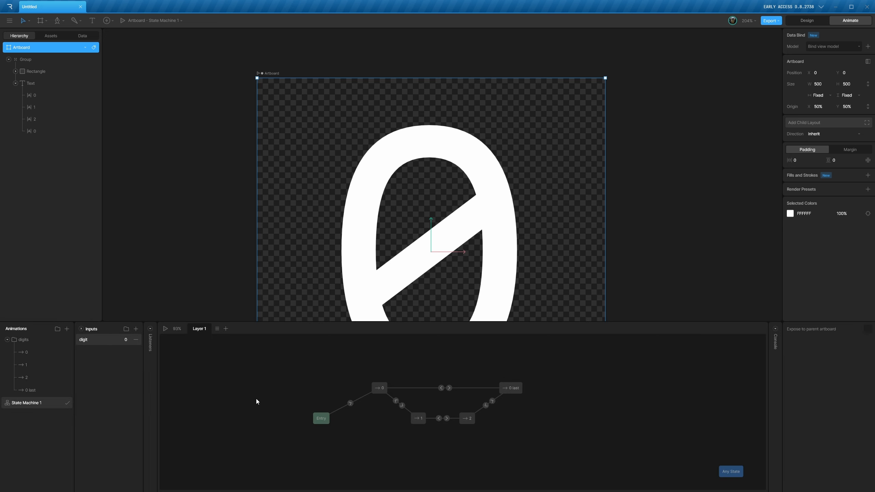
{"action": "left_click", "coordinate": [867, 330]}
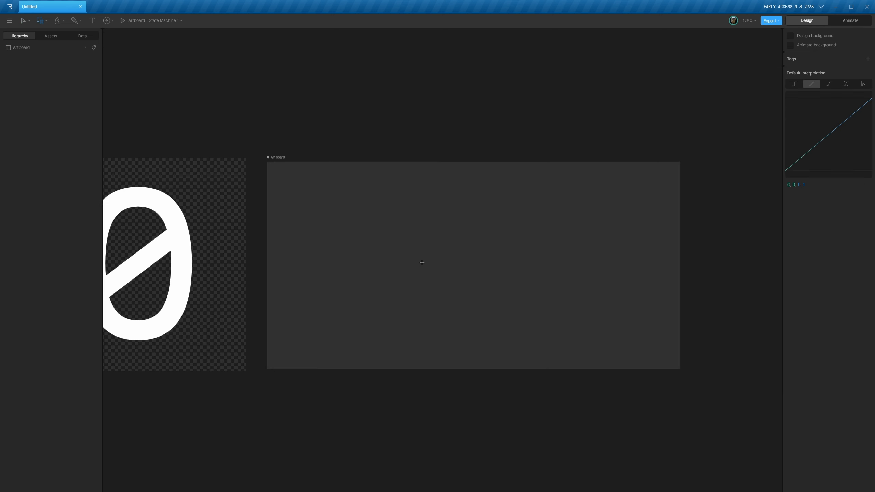
{"action": "left_click", "coordinate": [422, 263]}
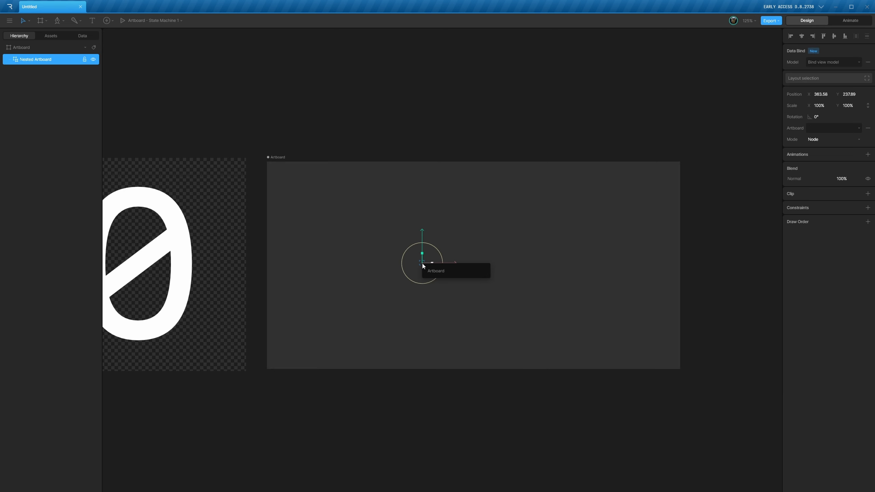
{"action": "left_click", "coordinate": [449, 271]}
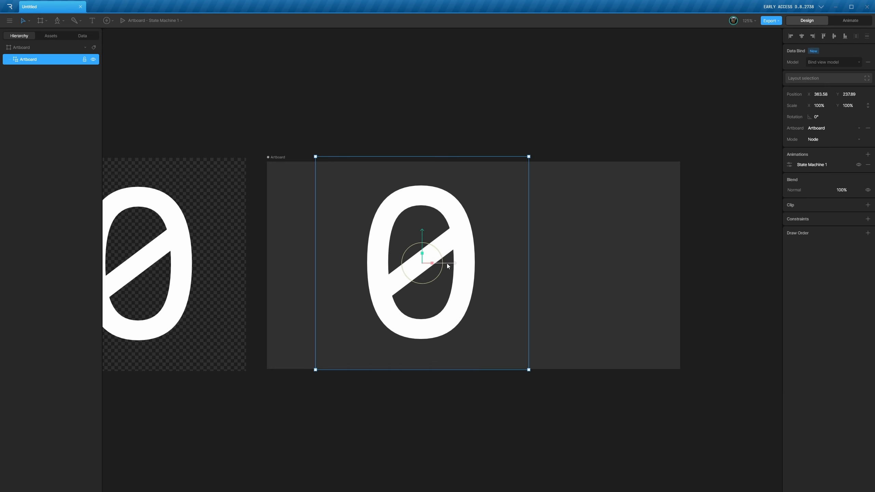
Duplicate the nested digit artboard twice and space the three copies side by side across the wide artboard.
{"action": "left_click_drag", "start_coordinate": [450, 263], "coordinate": [572, 274]}
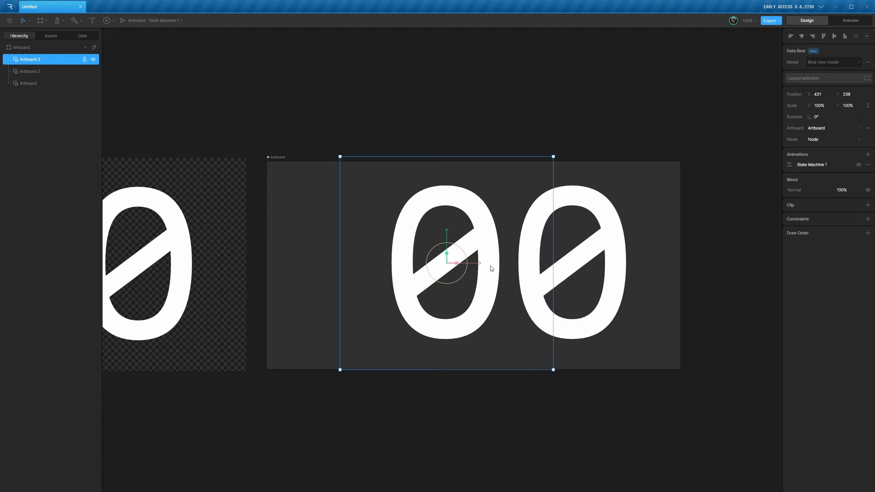
{"action": "left_click_drag", "start_coordinate": [479, 265], "coordinate": [380, 268]}
{"action": "left_click", "coordinate": [587, 381]}
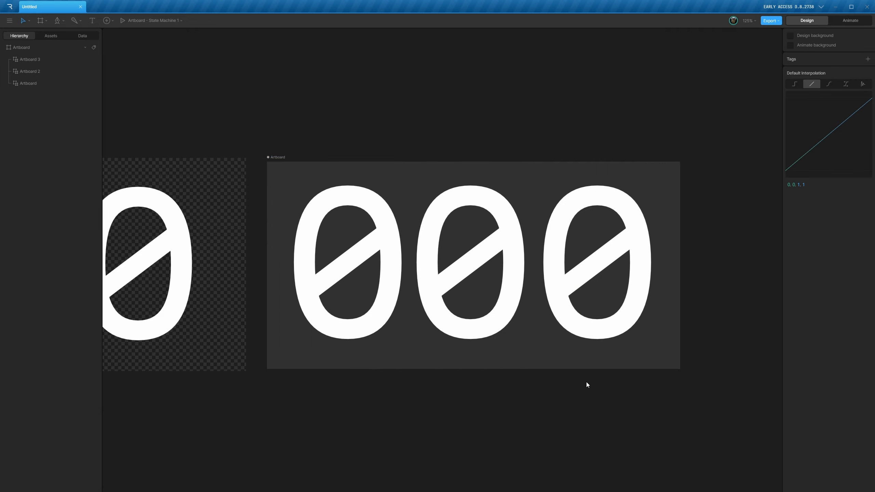
In Animate mode, expand the exposed inputs of the first two nested digit artboards.
{"action": "key", "text": "Tab"}
{"action": "left_click", "coordinate": [82, 340]}
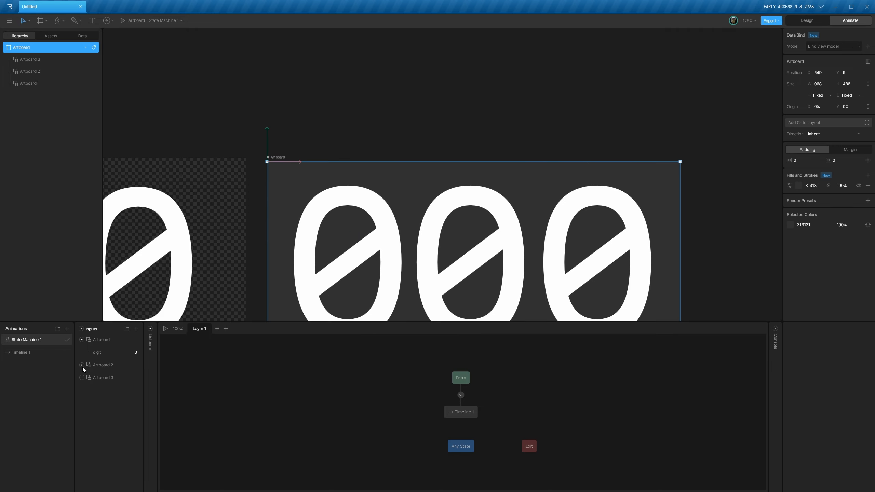
{"action": "left_click", "coordinate": [81, 365]}
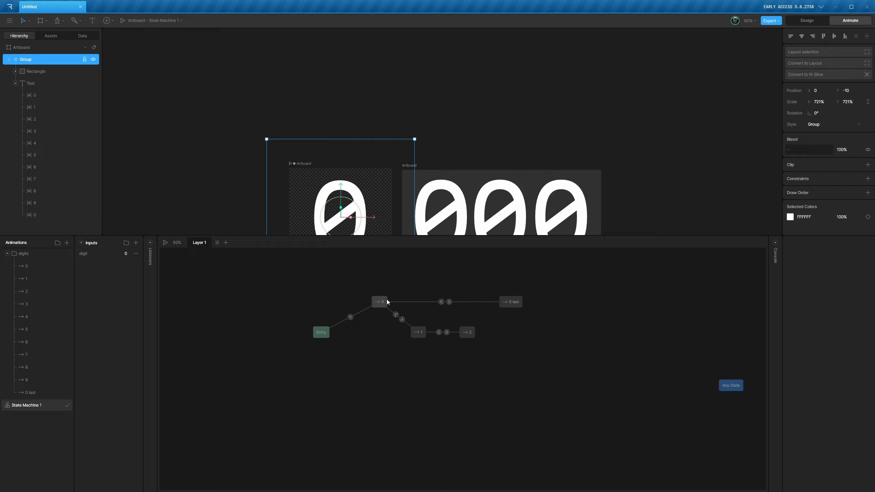
Place the 3 to 9 timelines as states, chained in a loop from state 2 around to 0 last.
{"action": "left_click", "coordinate": [380, 391]}
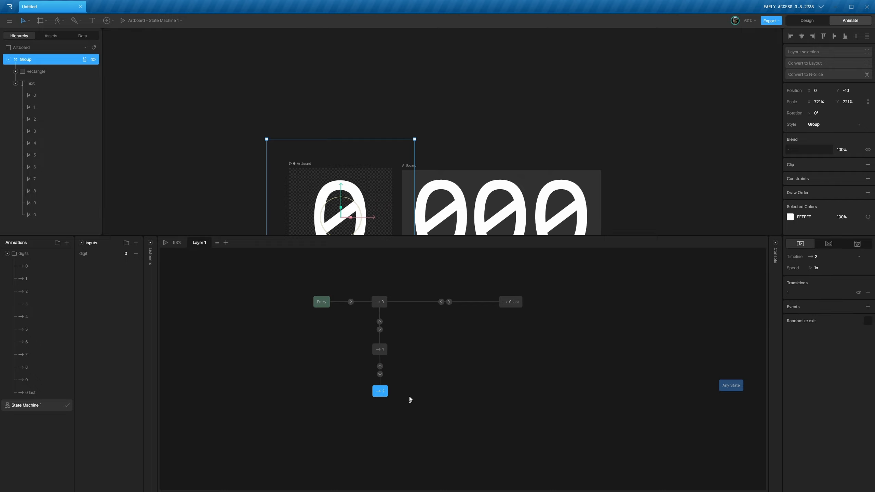
{"action": "left_click_drag", "start_coordinate": [410, 400], "coordinate": [380, 428]}
{"action": "left_click_drag", "start_coordinate": [26, 316], "coordinate": [431, 428]}
{"action": "left_click_drag", "start_coordinate": [26, 329], "coordinate": [482, 423]}
{"action": "left_click_drag", "start_coordinate": [27, 343], "coordinate": [565, 422]}
{"action": "left_click_drag", "start_coordinate": [26, 367], "coordinate": [558, 346]}
{"action": "left_click_drag", "start_coordinate": [511, 302], "coordinate": [559, 302]}
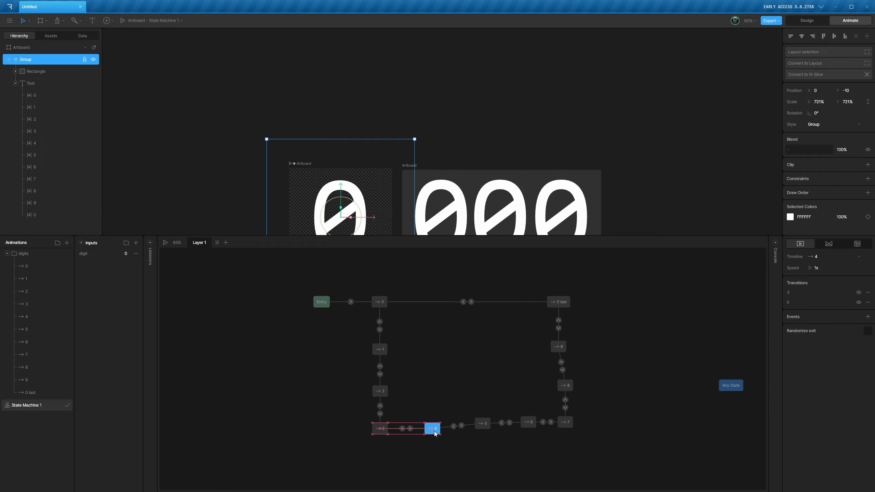
Align the states 4 to 9 and 0 last into an evenly spaced rectangular loop.
{"action": "left_click_drag", "start_coordinate": [435, 433], "coordinate": [428, 433]}
{"action": "left_click_drag", "start_coordinate": [565, 422], "coordinate": [566, 429]}
{"action": "left_click_drag", "start_coordinate": [483, 423], "coordinate": [522, 428]}
{"action": "left_click_drag", "start_coordinate": [559, 347], "coordinate": [565, 346]}
{"action": "left_click_drag", "start_coordinate": [558, 302], "coordinate": [565, 301]}
Add digit conditions to the transitions leading from state 3 to 4 and from 4 to 5.
{"action": "left_click", "coordinate": [380, 406]}
{"action": "left_click", "coordinate": [406, 428]}
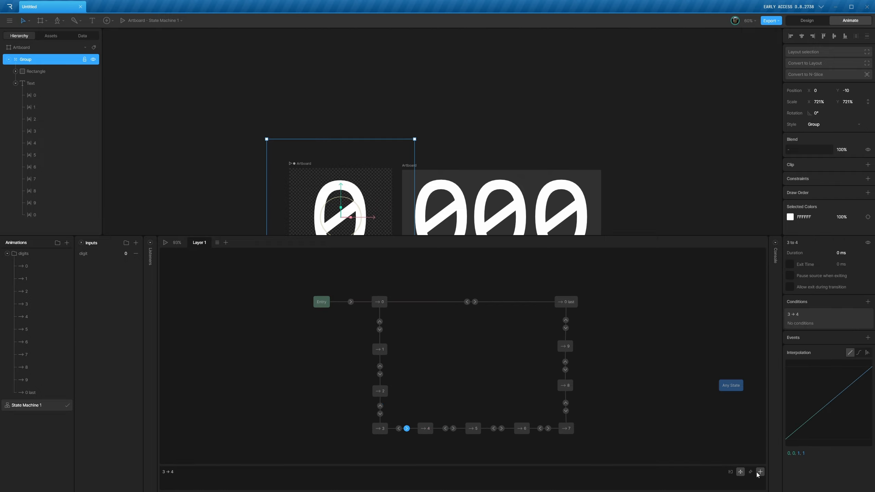
{"action": "left_click", "coordinate": [760, 472]}
{"action": "left_click", "coordinate": [453, 428]}
{"action": "left_click", "coordinate": [181, 483]}
{"action": "left_click", "coordinate": [177, 430]}
Add digit conditions to the 7 to 6, 8 to 7, 9 to 8 and 0 last to 9 transitions.
{"action": "left_click", "coordinate": [539, 428]}
{"action": "left_click", "coordinate": [565, 411]}
{"action": "left_click", "coordinate": [565, 370]}
{"action": "left_click", "coordinate": [182, 430]}
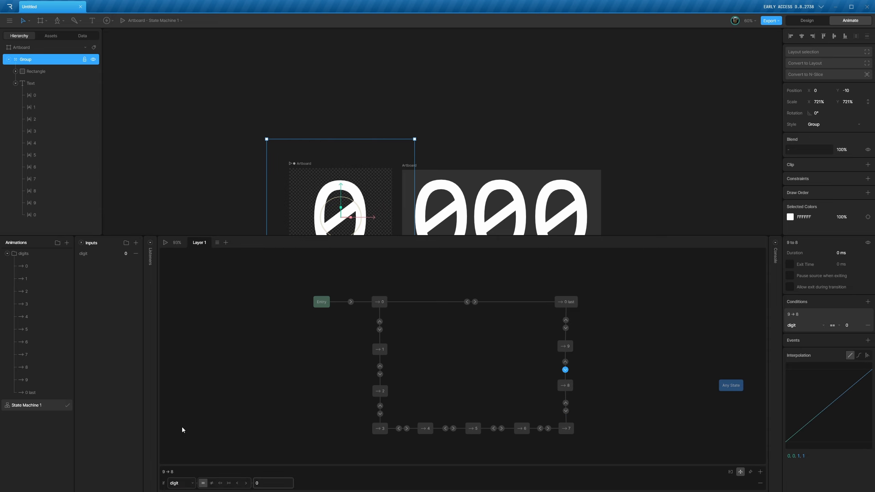
{"action": "left_click", "coordinate": [565, 328]}
{"action": "left_click", "coordinate": [760, 472]}
{"action": "left_click", "coordinate": [182, 483]}
{"action": "left_click", "coordinate": [180, 430]}
Enlarge the stage area and select the digit transitions around the state loop together.
{"action": "left_click", "coordinate": [621, 340]}
{"action": "left_click_drag", "start_coordinate": [448, 236], "coordinate": [447, 261]}
{"action": "scroll", "coordinate": [345, 207], "scroll_direction": "up", "scroll_amount": 5}
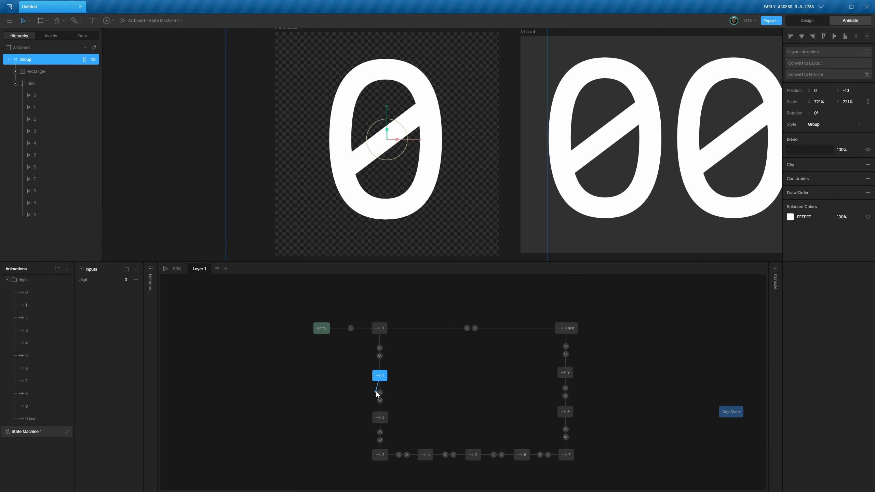
{"action": "left_click", "coordinate": [406, 455]}
{"action": "left_click", "coordinate": [452, 455], "text": "shift"}
{"action": "left_click", "coordinate": [380, 440], "text": "shift"}
{"action": "left_click", "coordinate": [565, 396], "text": "shift"}
{"action": "left_click", "coordinate": [566, 346], "text": "shift"}
Play the state machine to try out the digit input, and stop playback.
{"action": "left_click", "coordinate": [165, 269]}
{"action": "left_click", "coordinate": [126, 280]}
{"action": "left_click", "coordinate": [165, 269]}
Open the Text's Y position for editing in the 0 last timeline and return to State Machine 1.
{"action": "left_click", "coordinate": [30, 419]}
{"action": "left_click", "coordinate": [31, 83]}
{"action": "left_click", "coordinate": [847, 51]}
{"action": "left_click", "coordinate": [26, 431]}
Play State Machine 1 and set the digit input to 9 to test the completed loop.
{"action": "left_click", "coordinate": [165, 269]}
{"action": "left_click", "coordinate": [121, 280]}
{"action": "type", "text": "9"}
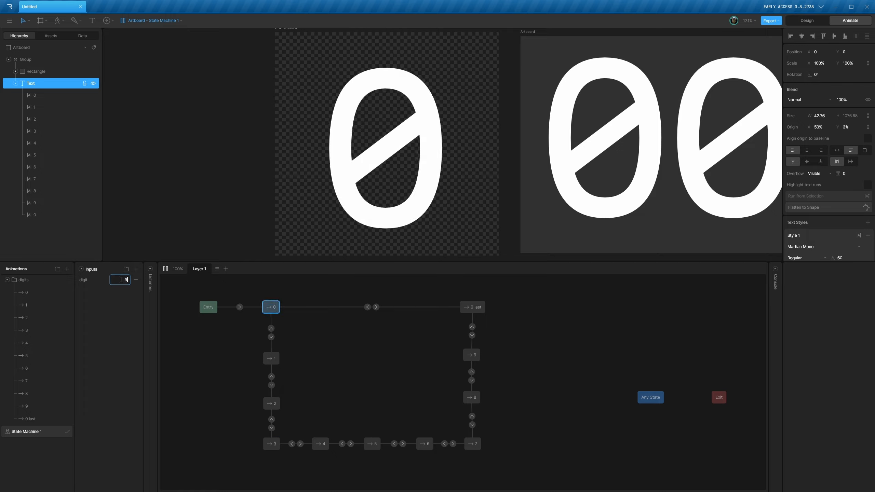